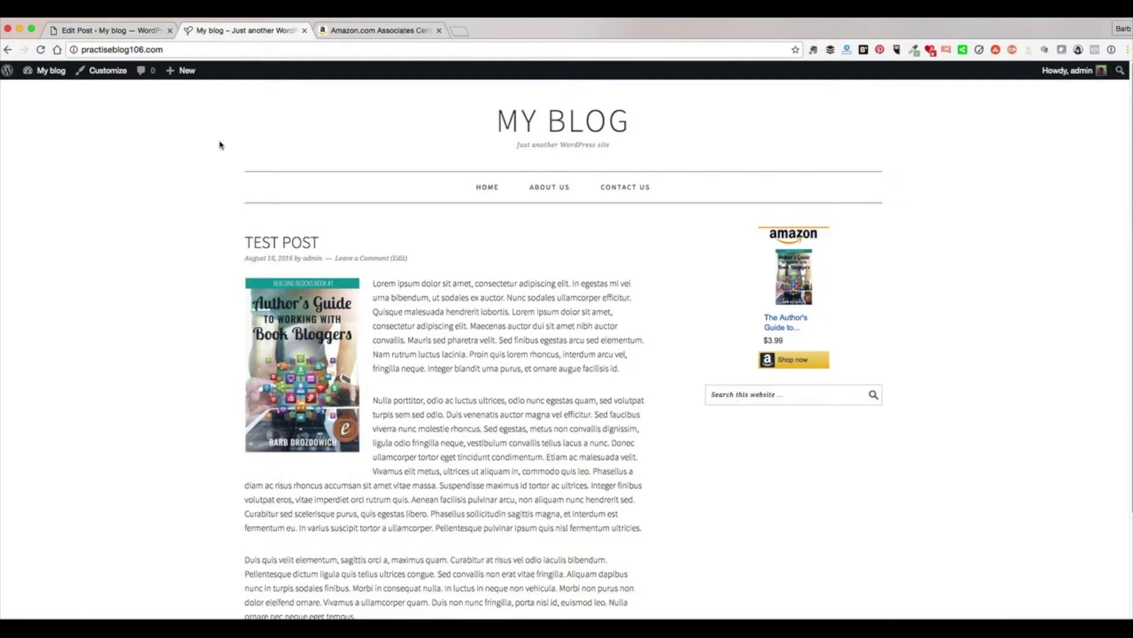
Step: Switch to Amazon Associates and open the Product Links tool for building a link to a specific product
click(118, 32)
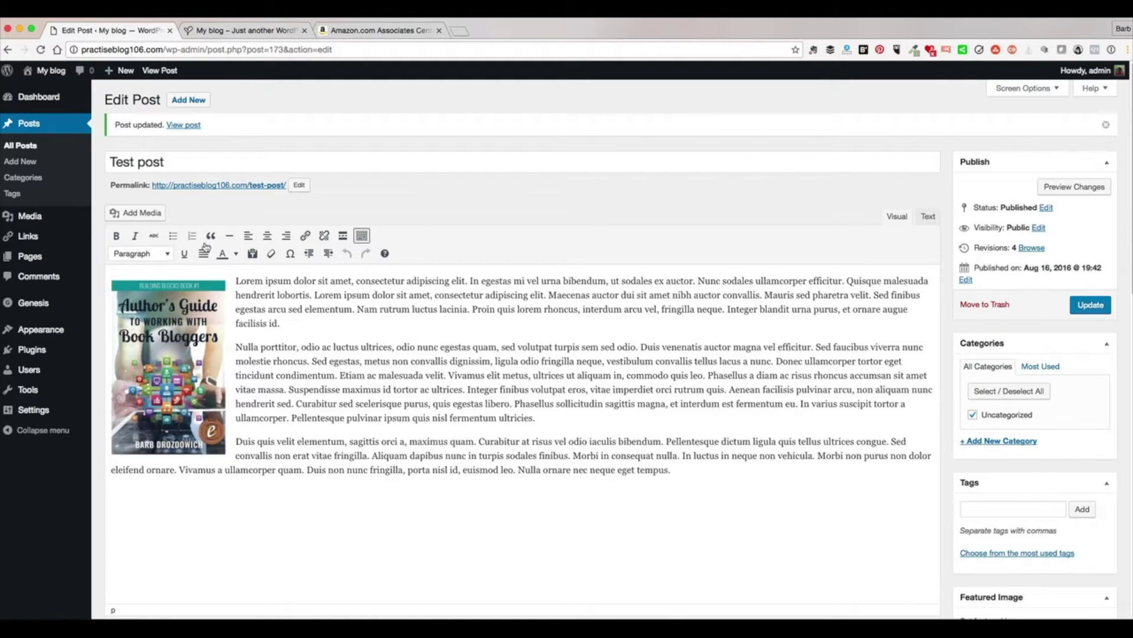
click(387, 31)
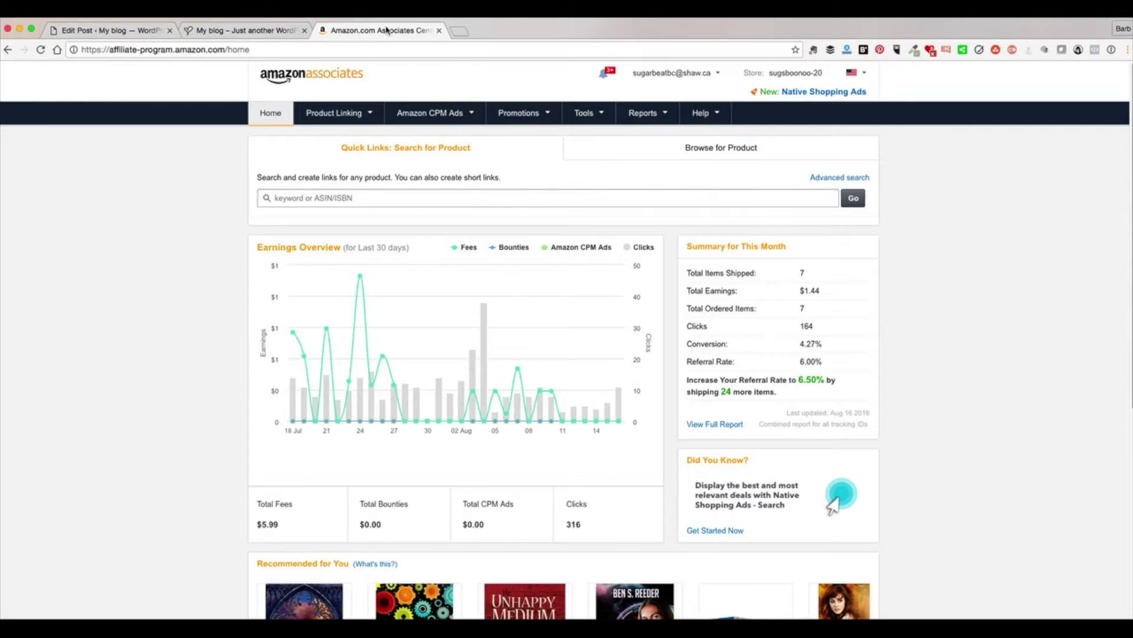
mouse_move(370, 113)
mouse_move(321, 117)
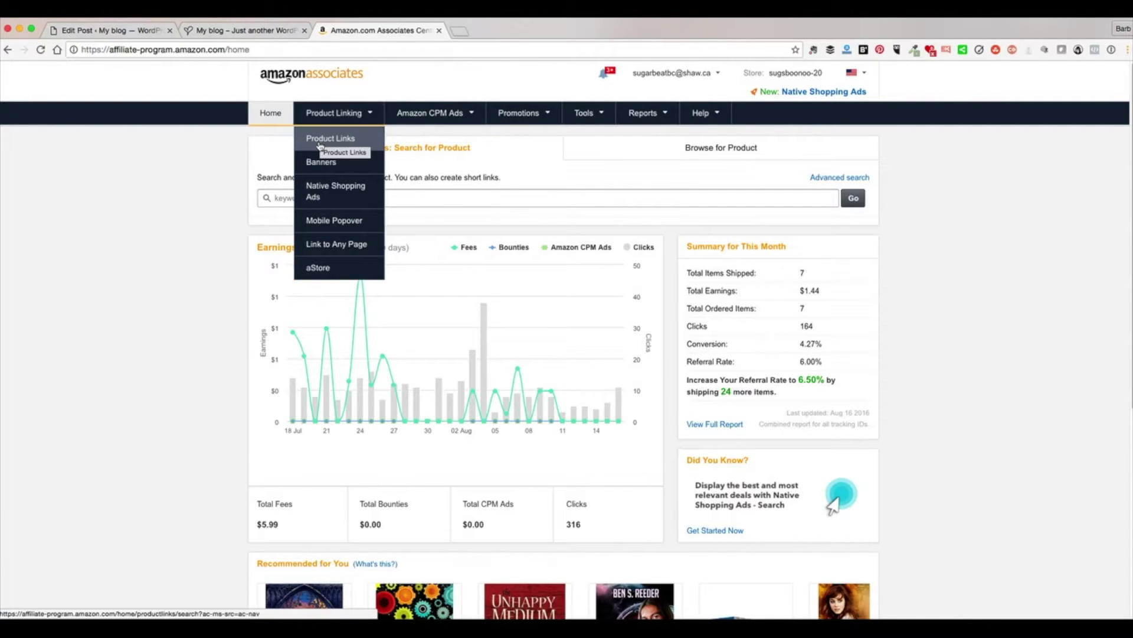
click(319, 140)
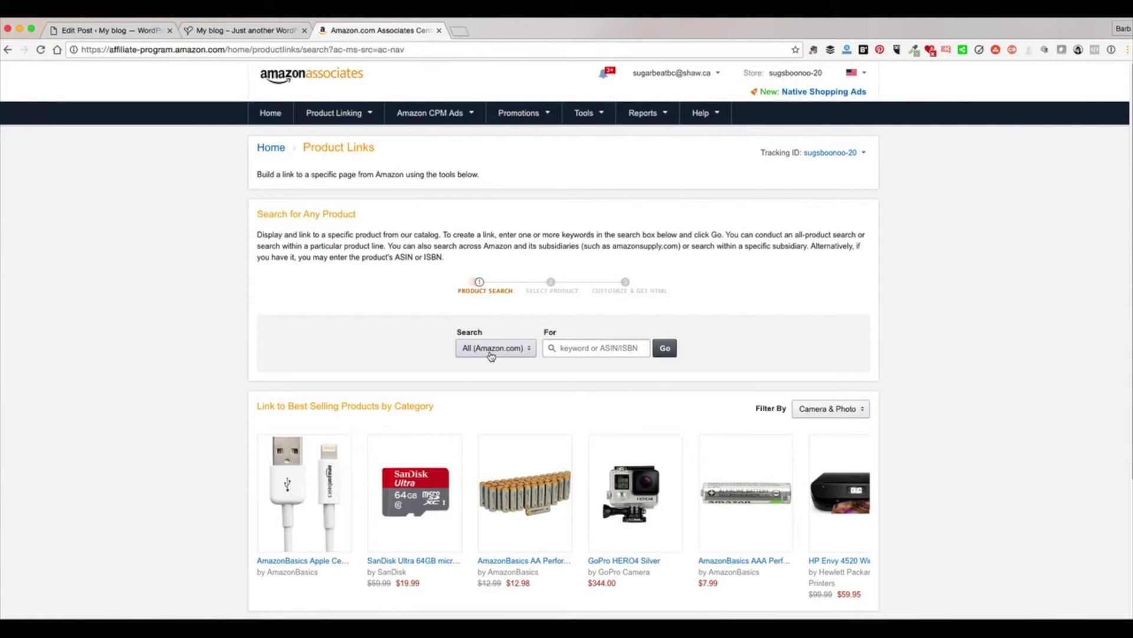
Step: Search the Kindle Store category for "the author's guide to working with book bloggers"
click(491, 356)
scroll(473, 442, down, 5)
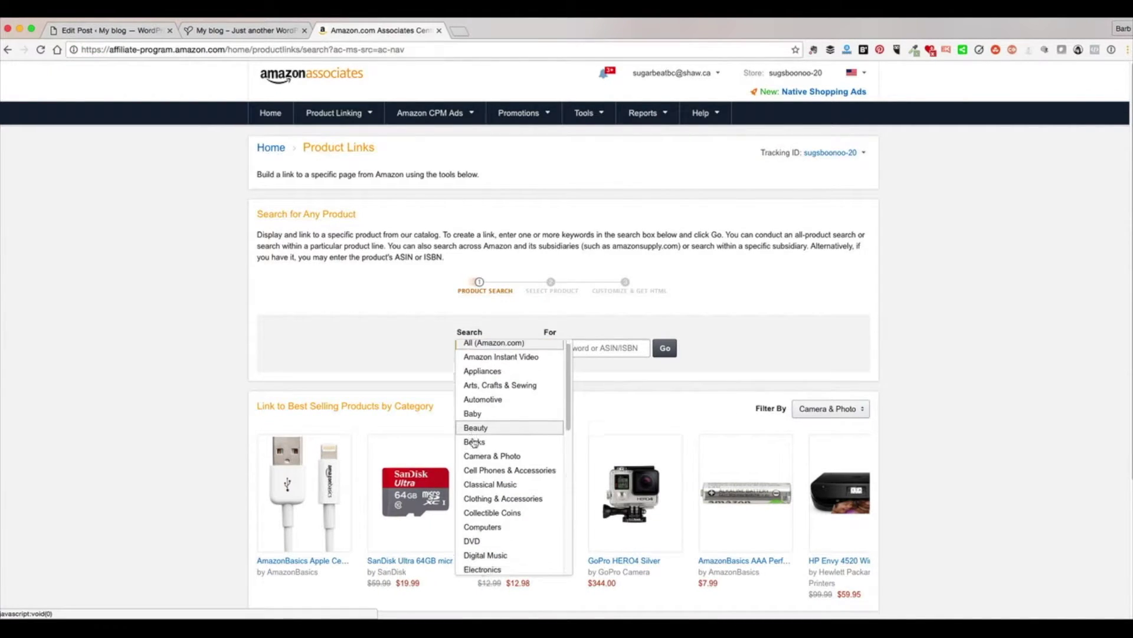
scroll(473, 442, down, 2)
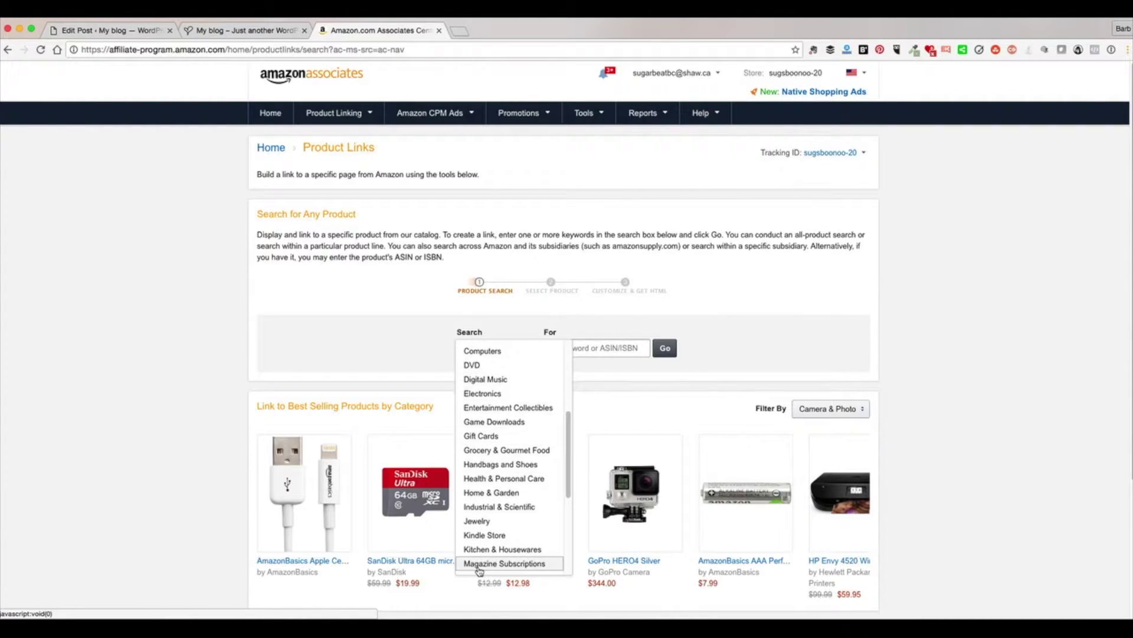
click(483, 535)
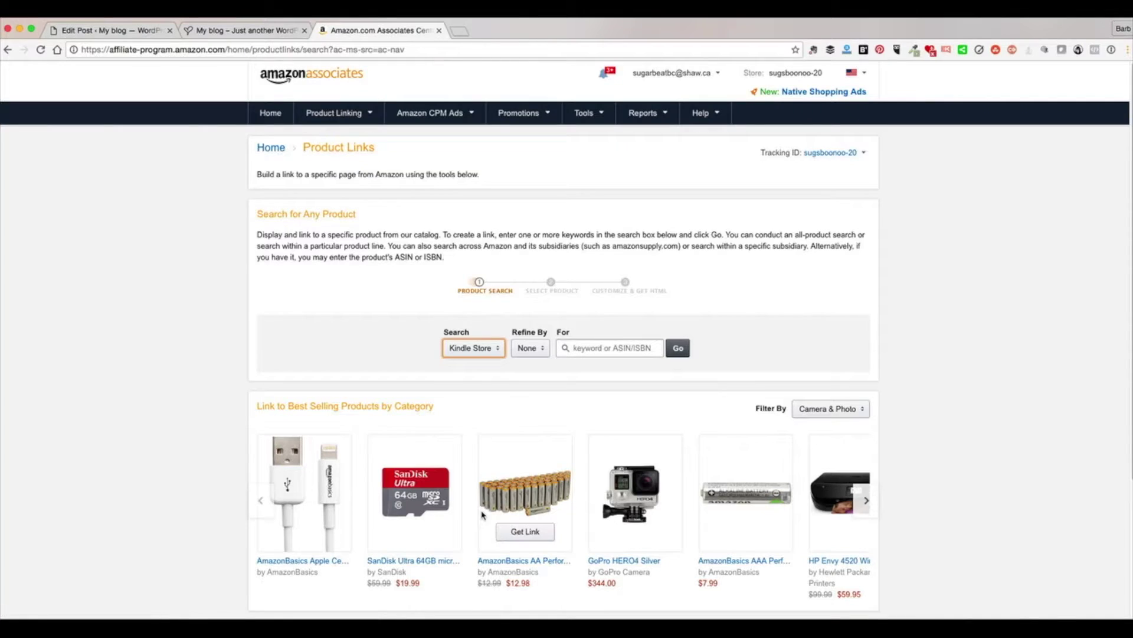
click(572, 345)
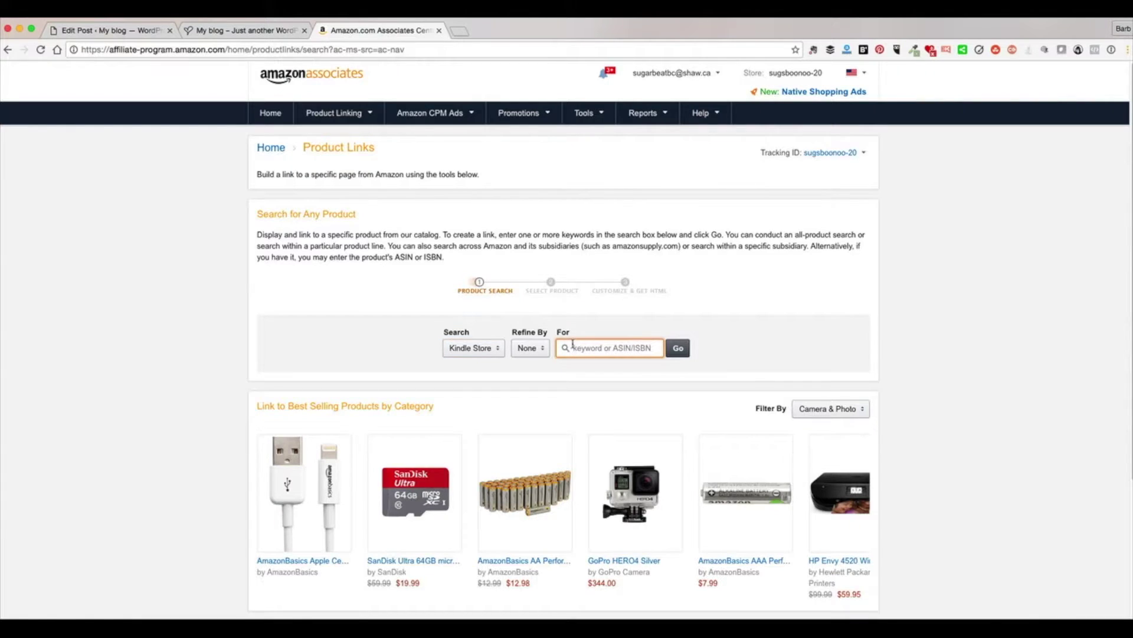
text(the author)
text('s guide to )
text(working with boo)
text(k bloggers)
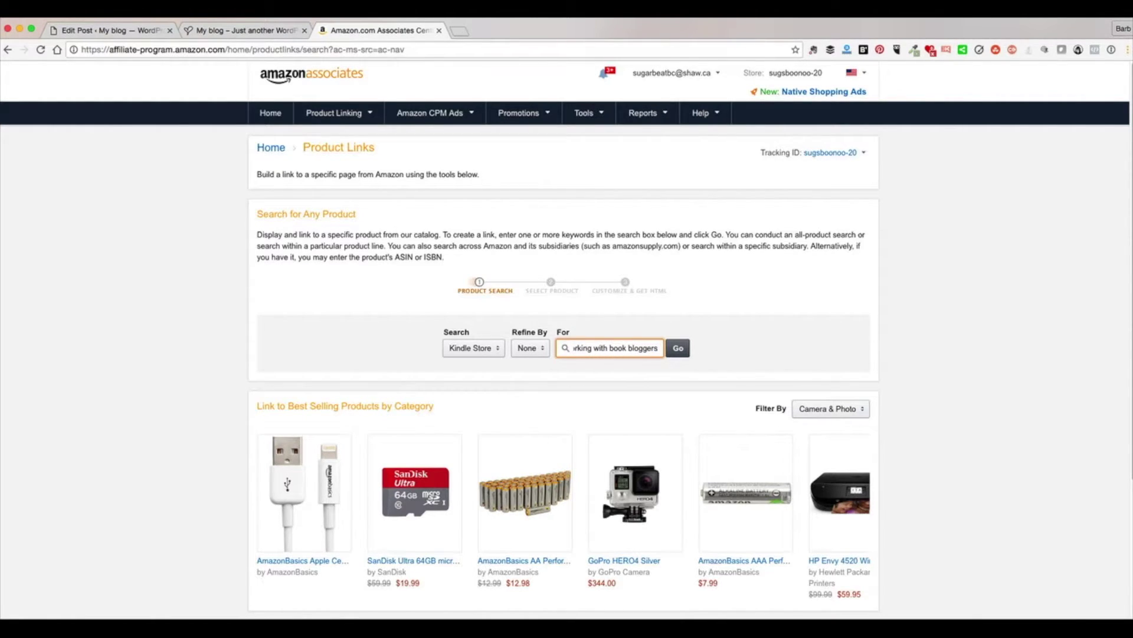
click(679, 351)
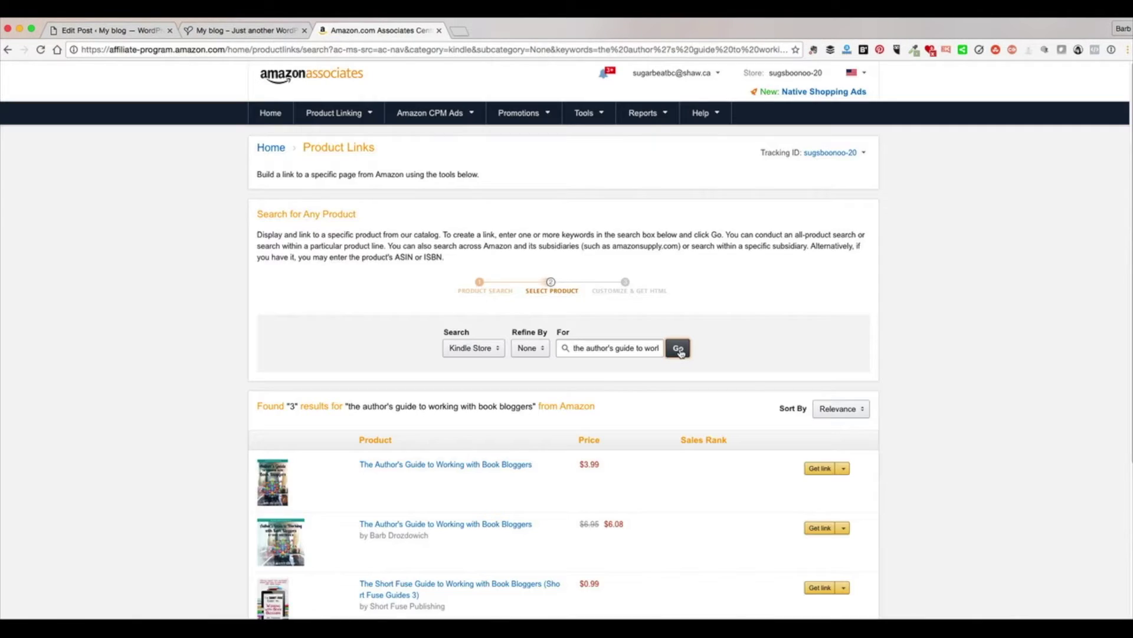
Step: Get the link for the $3.99 Author's Guide result and compare its preview with the blog's sidebar ad
scroll(679, 350, down, 5)
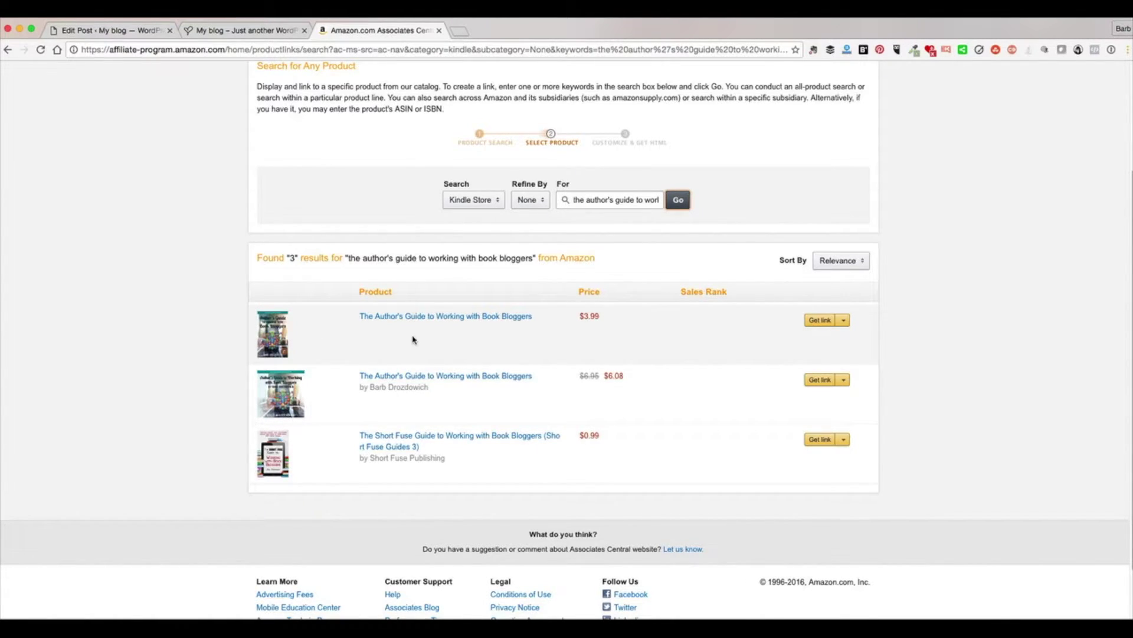
click(822, 325)
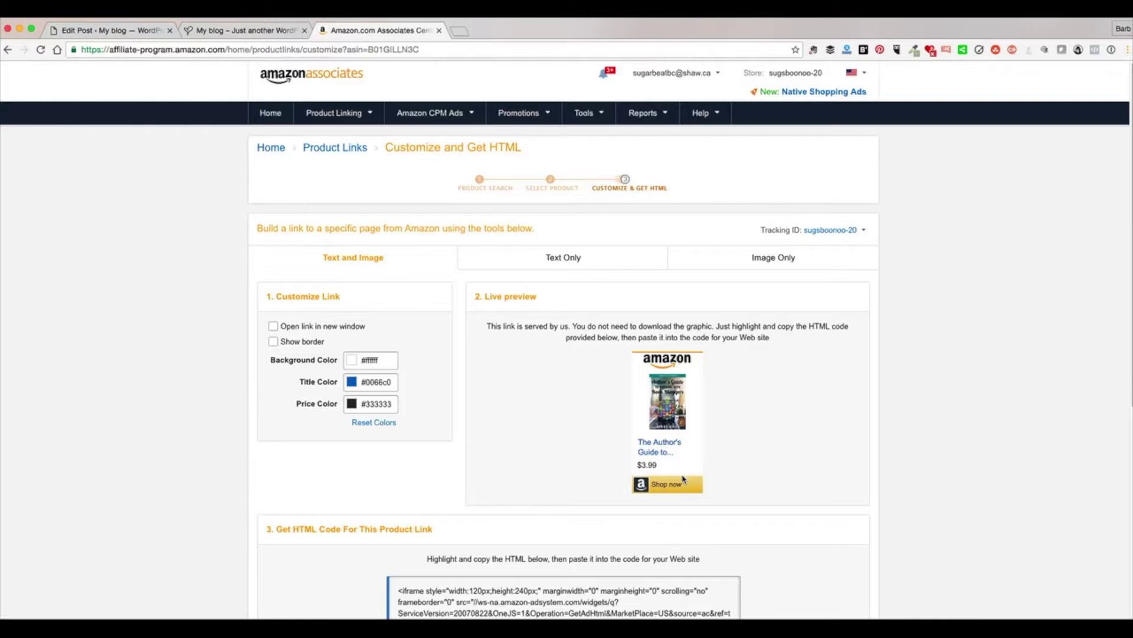
click(242, 35)
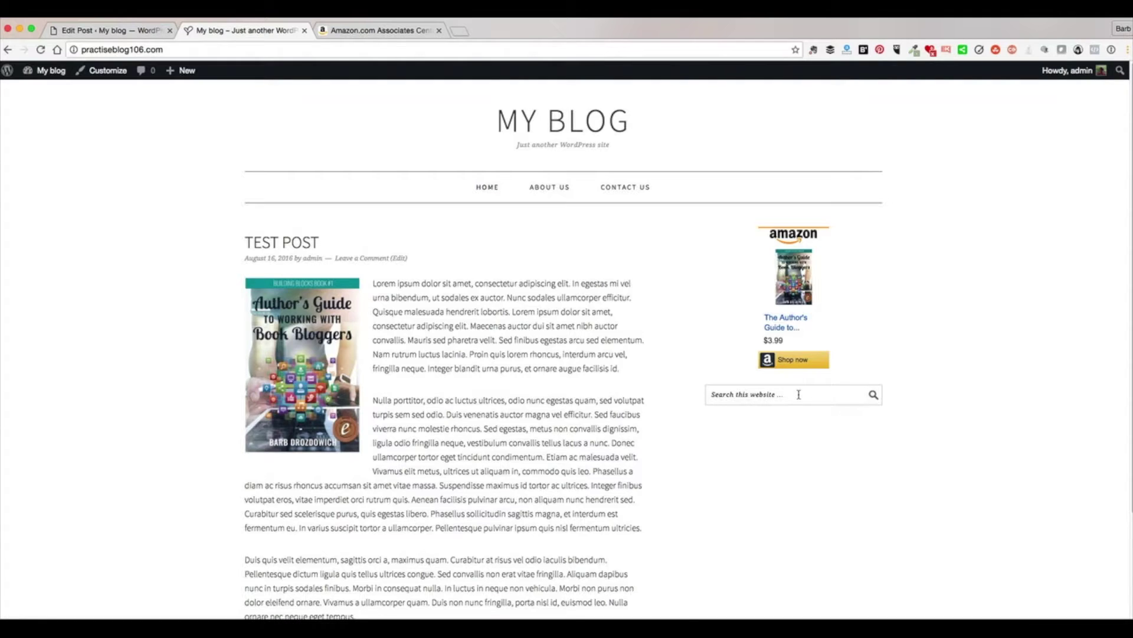
click(370, 32)
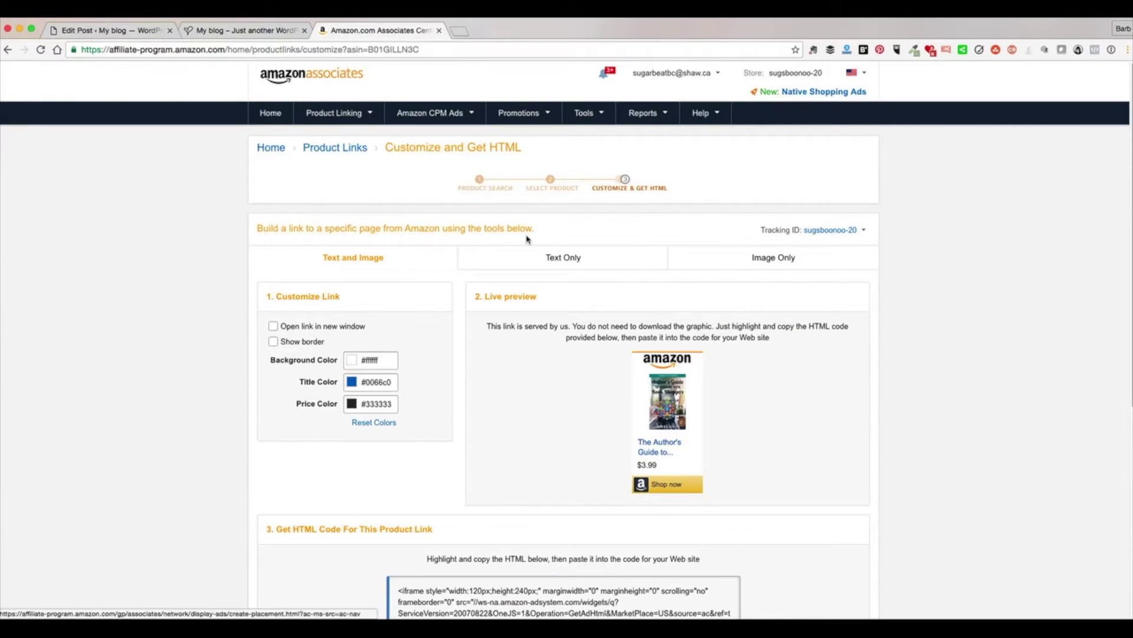
Step: Change the product link to the Text Only format and copy its complete HTML code
click(561, 261)
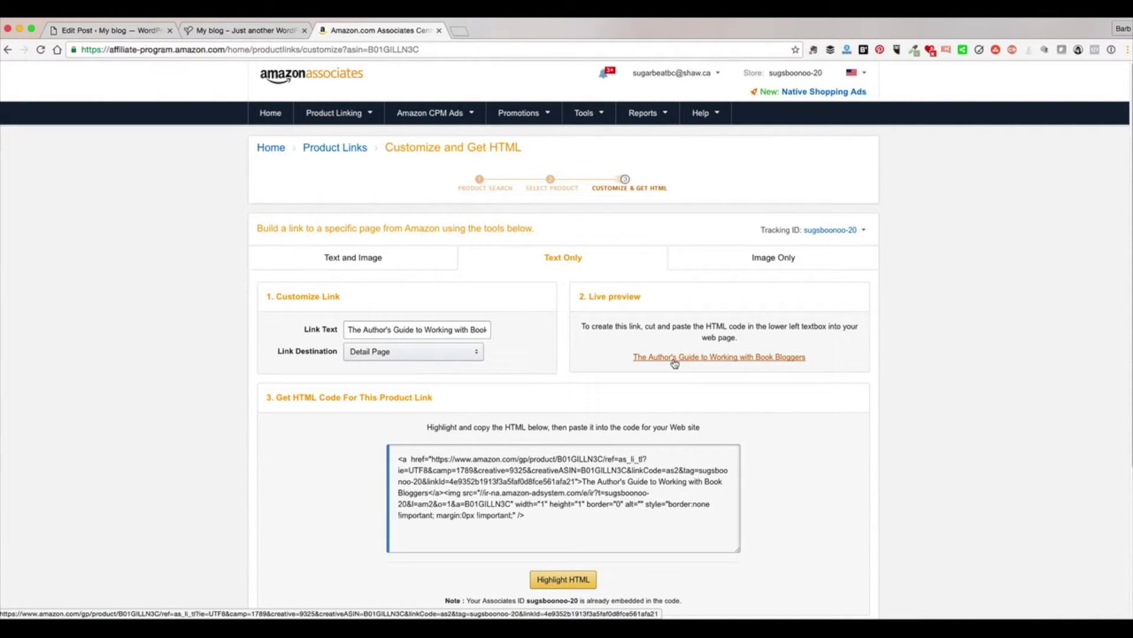
click(594, 473)
key(super+c)
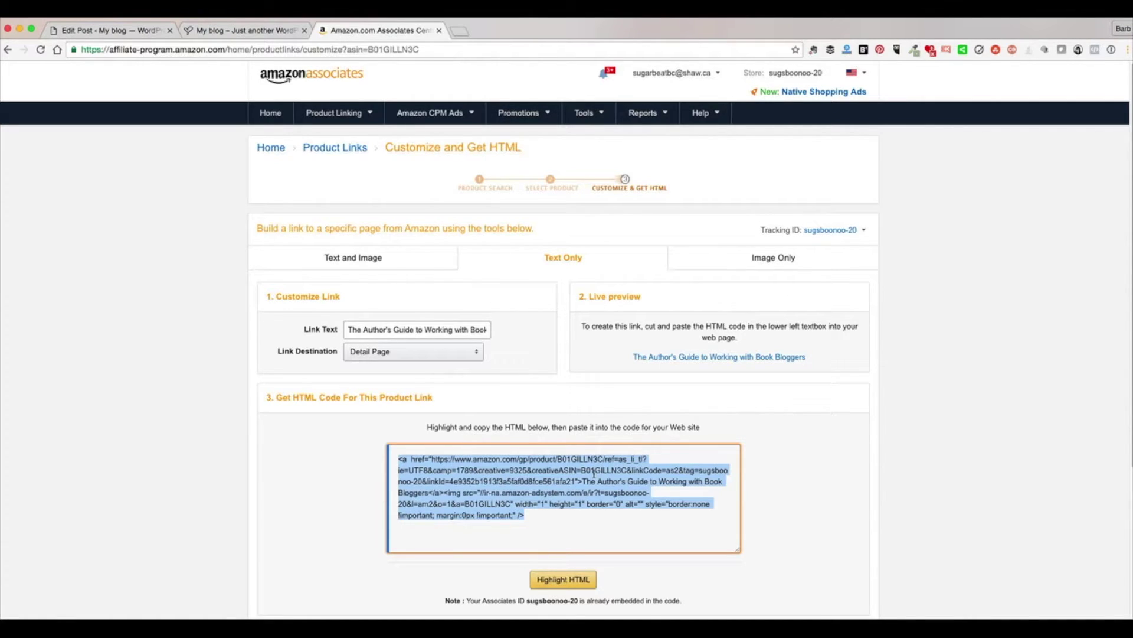
Step: In the WordPress Test post, add blank lines below the last paragraph and paste the copied link code there
click(102, 29)
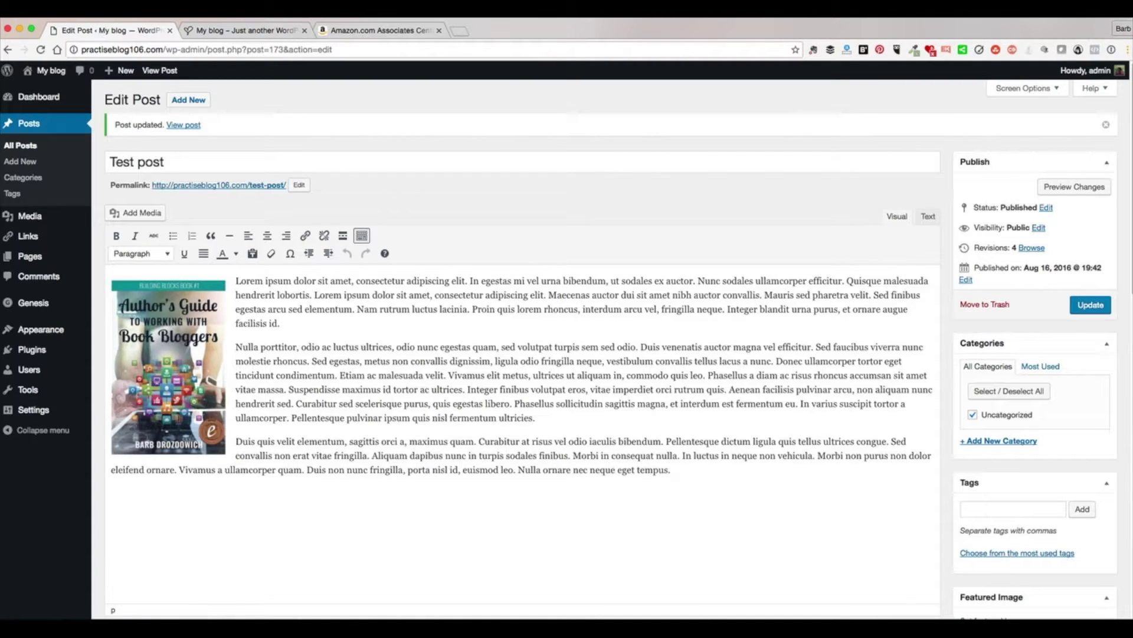
click(189, 542)
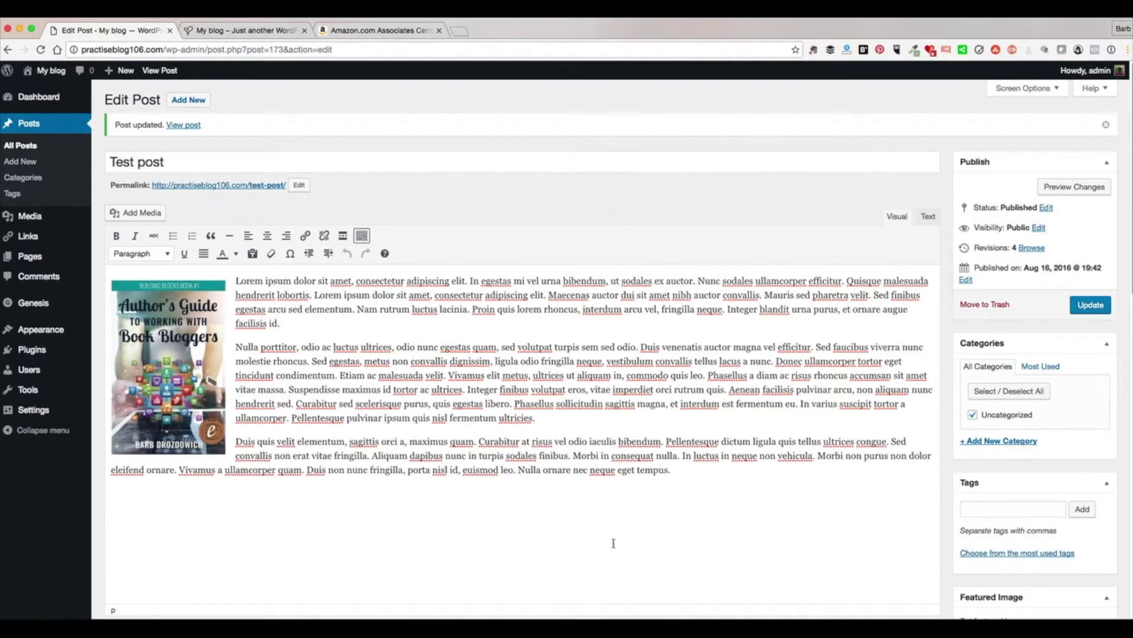
key(Return)
key(Return)
key(super+v)
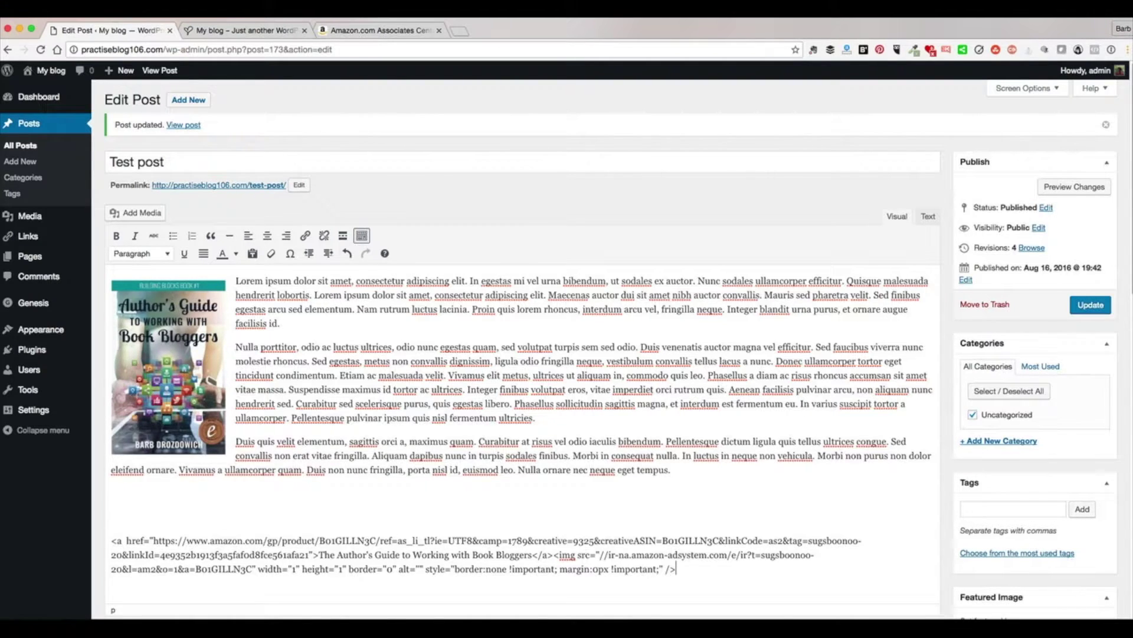
Step: Copy only the href URL from the pasted code and set it as the book cover image's Custom URL link
scroll(609, 346, down, 5)
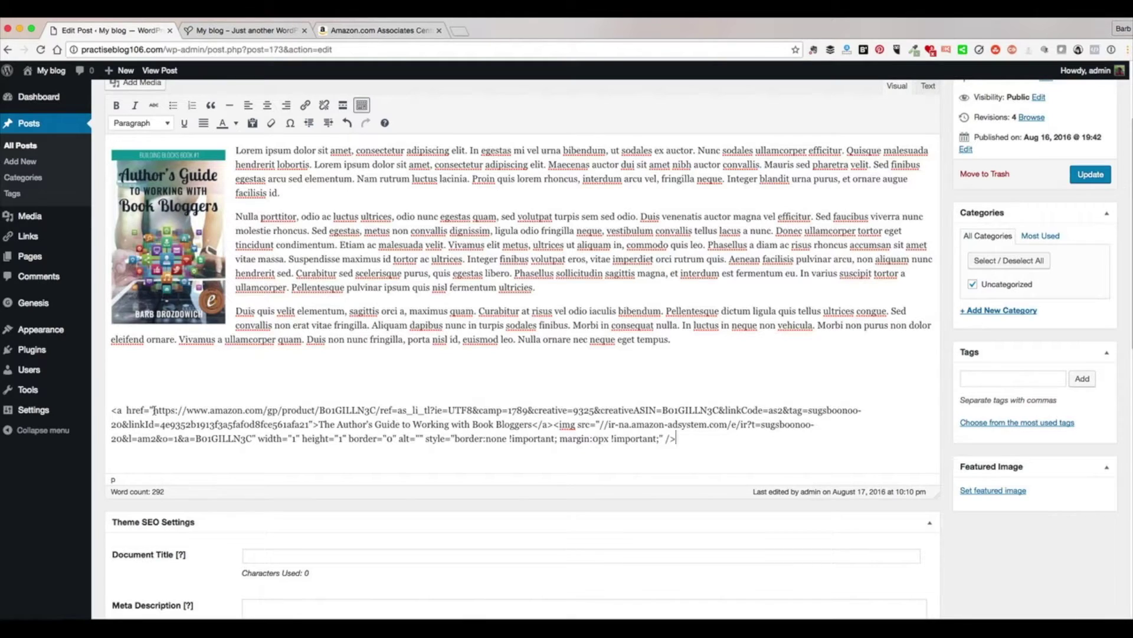
drag(157, 409, 307, 427)
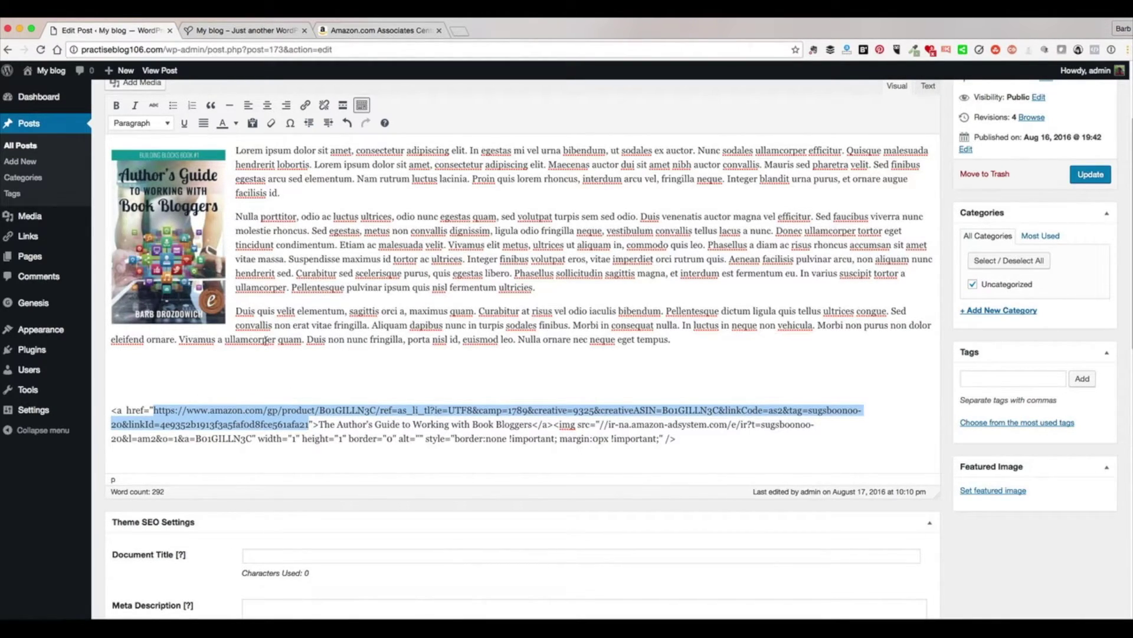
click(225, 253)
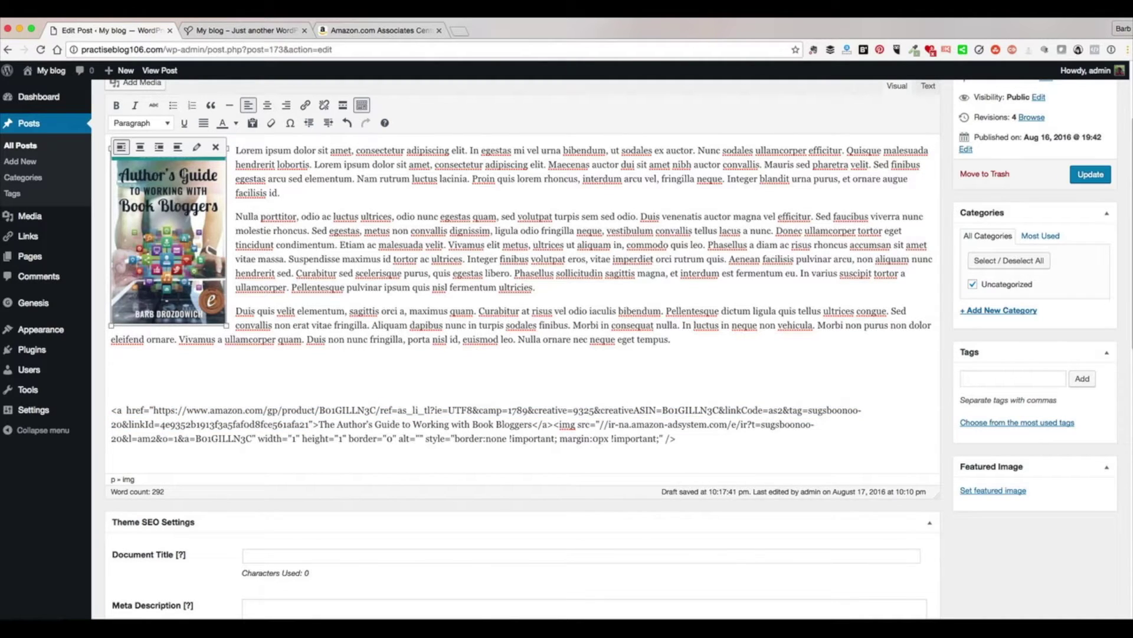
click(197, 147)
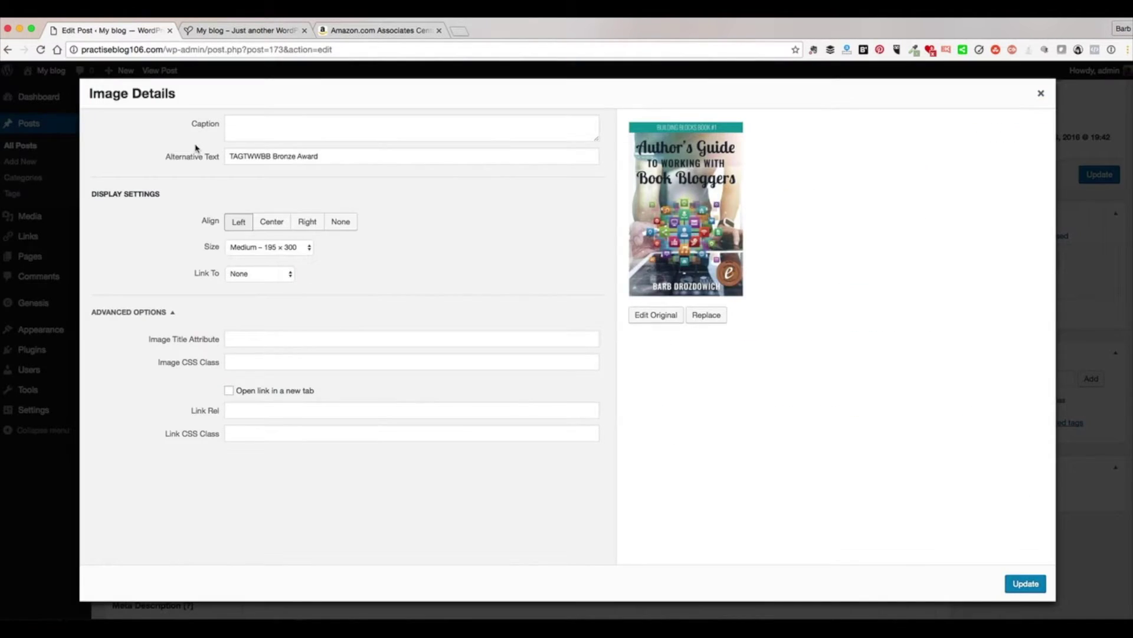
click(261, 274)
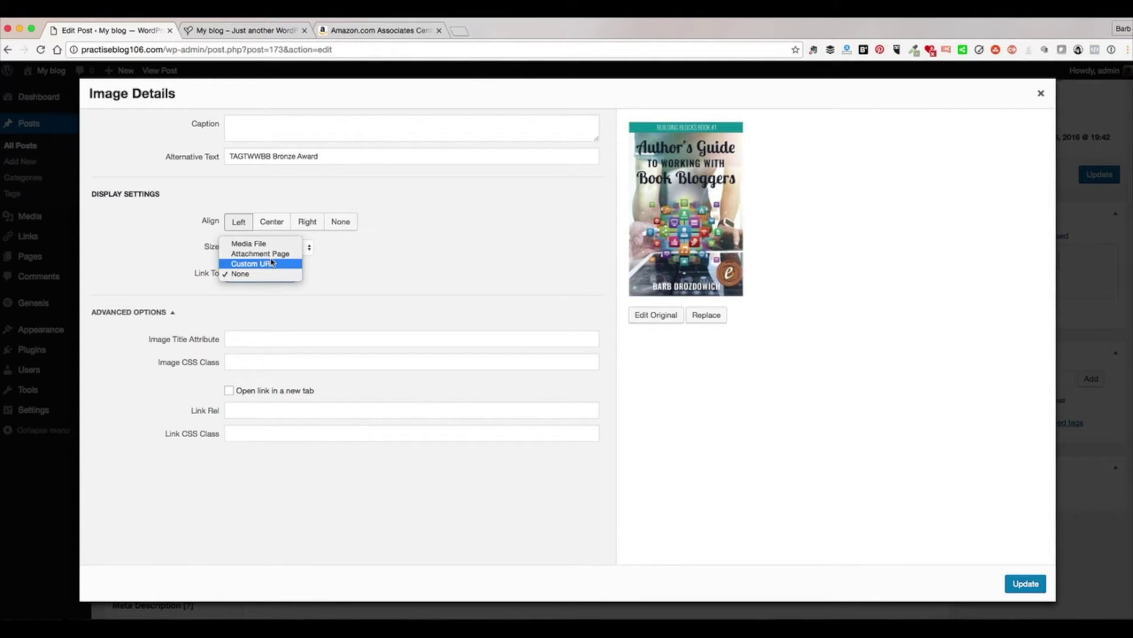
click(272, 264)
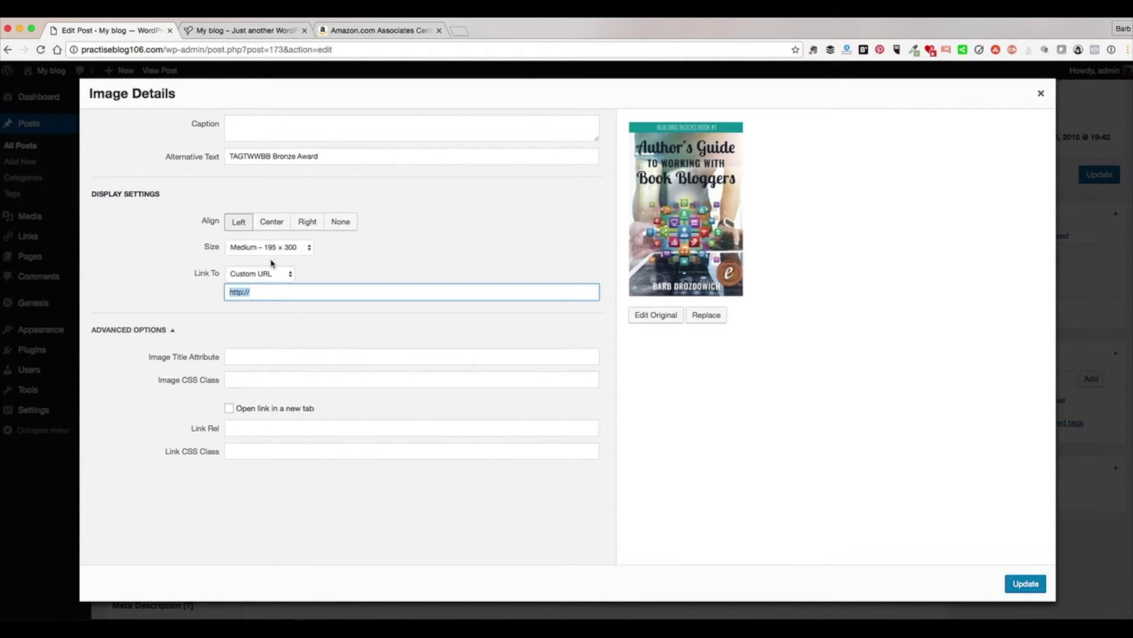
key(super+v)
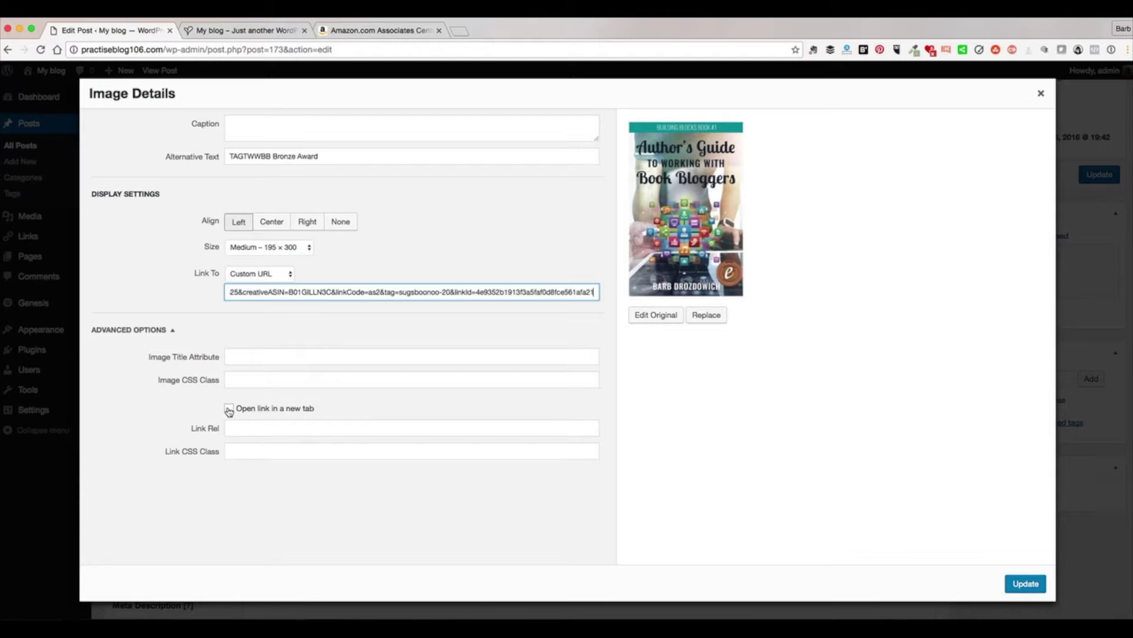
Step: Make the cover image's link open in a new tab, apply the image details and update the post
click(229, 409)
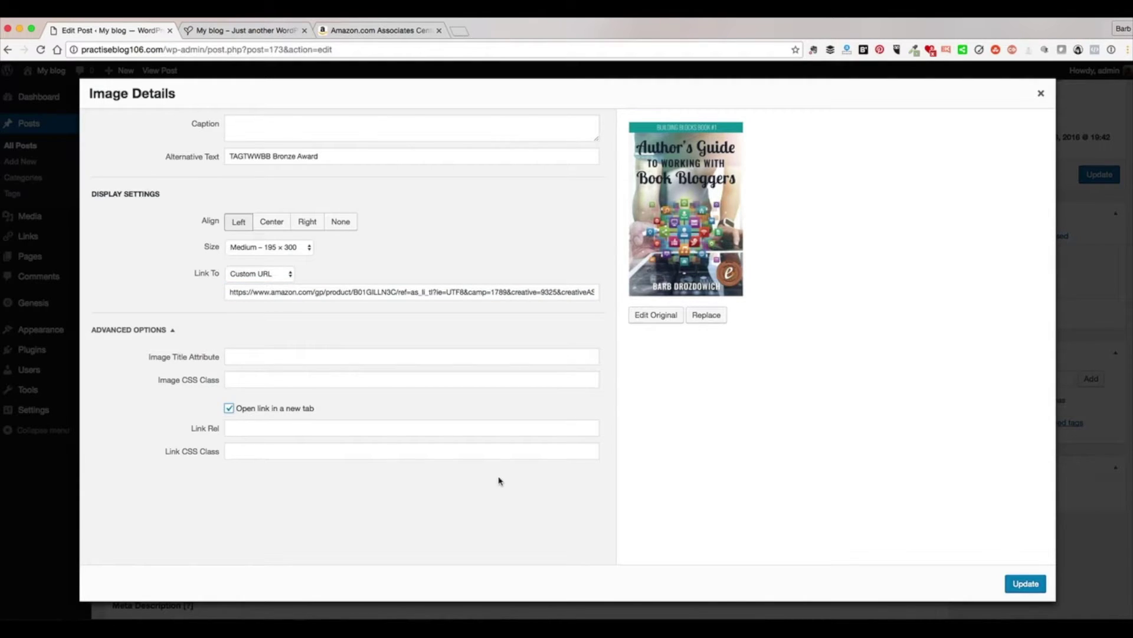
click(1020, 588)
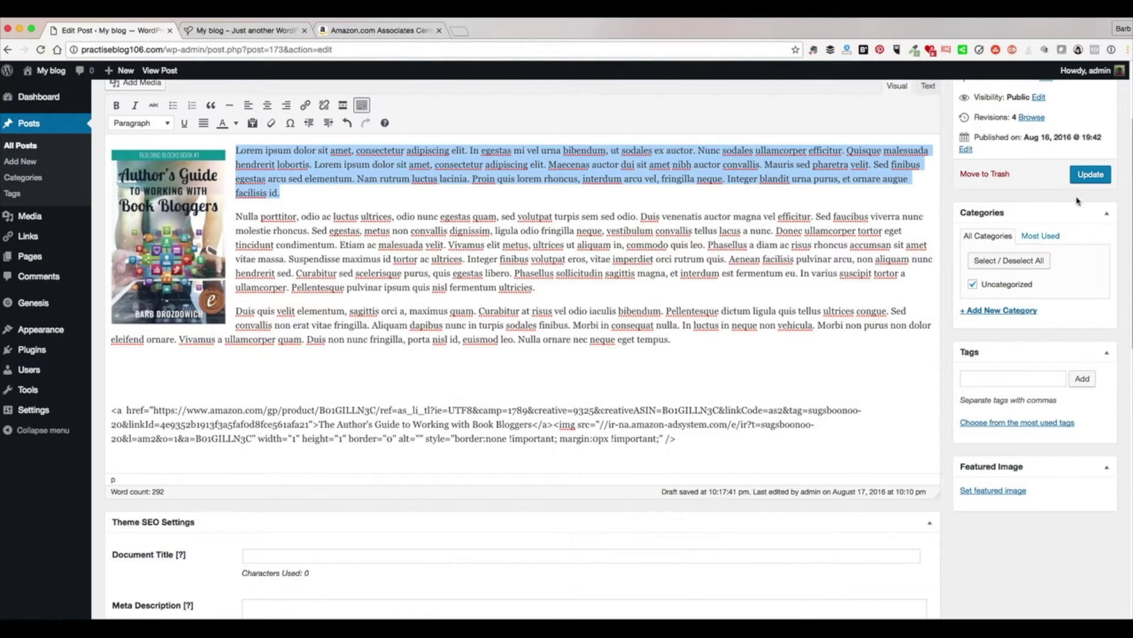
click(1095, 176)
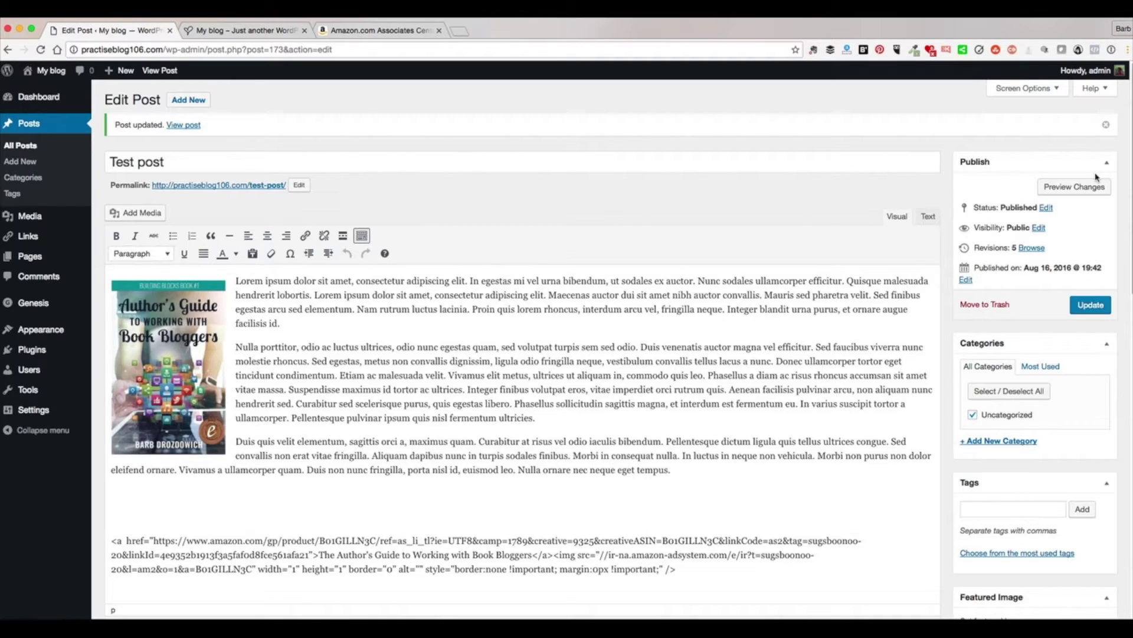
Step: Reload the blog's home page, test the book cover's link, and close the Amazon product page
click(250, 30)
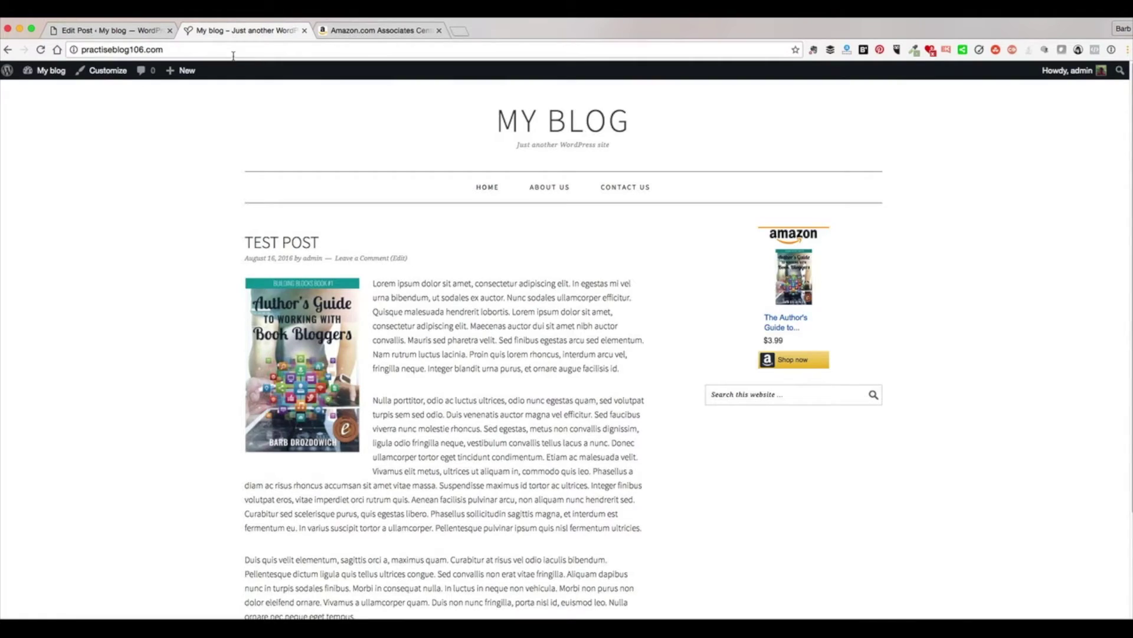
click(233, 52)
key(Return)
click(301, 368)
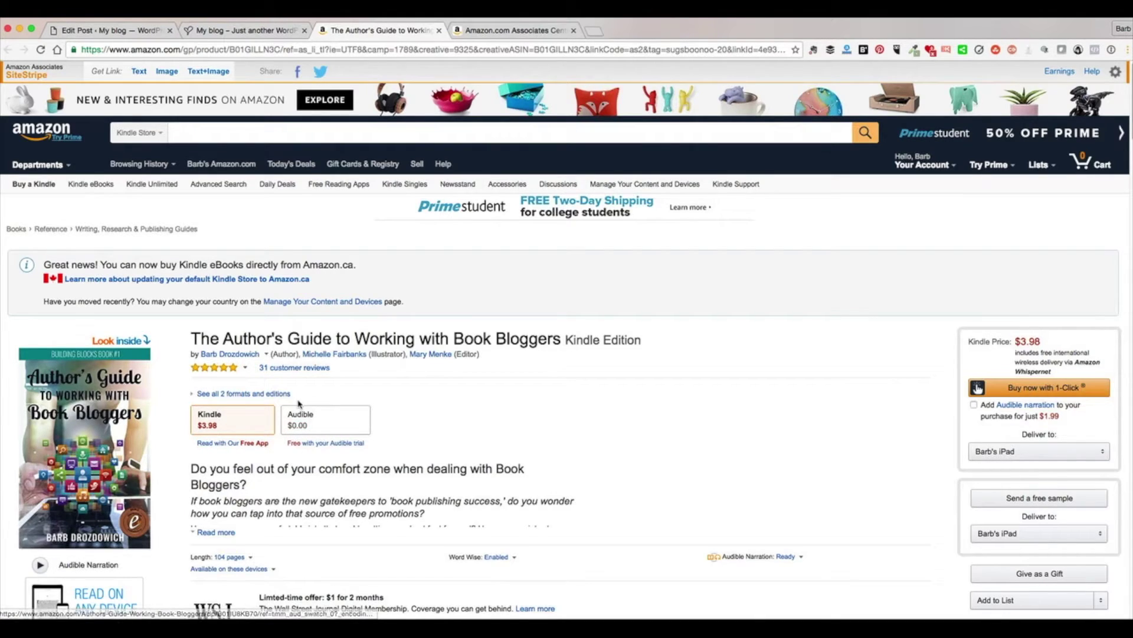
click(439, 30)
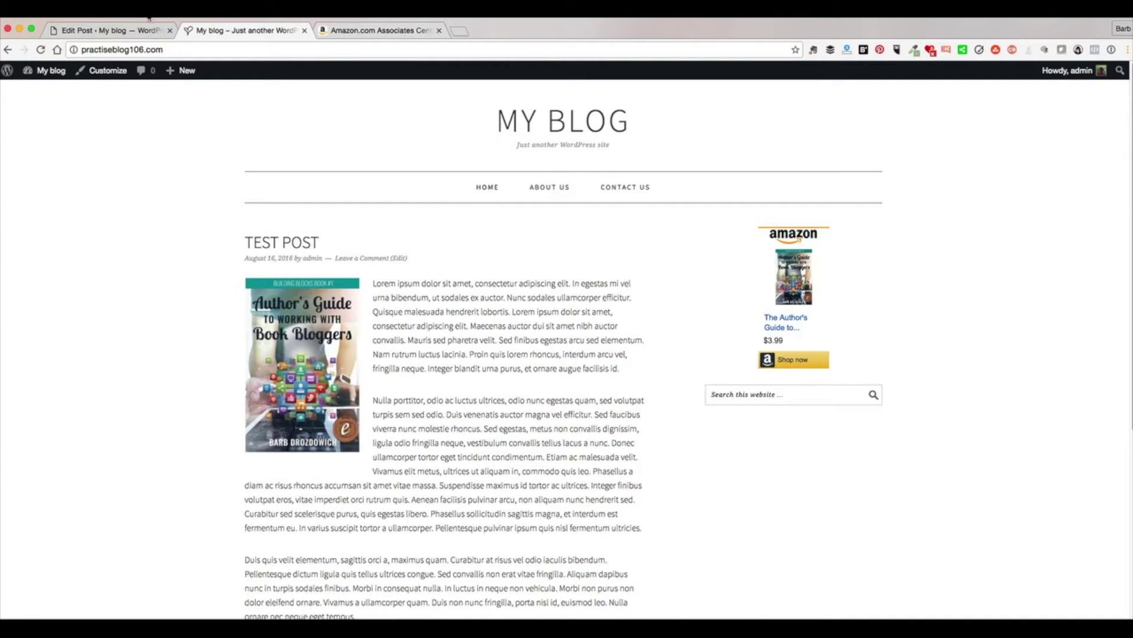
Step: Return to the post editor and highlight the affiliate tag parameter in the pasted code's product URL
click(101, 31)
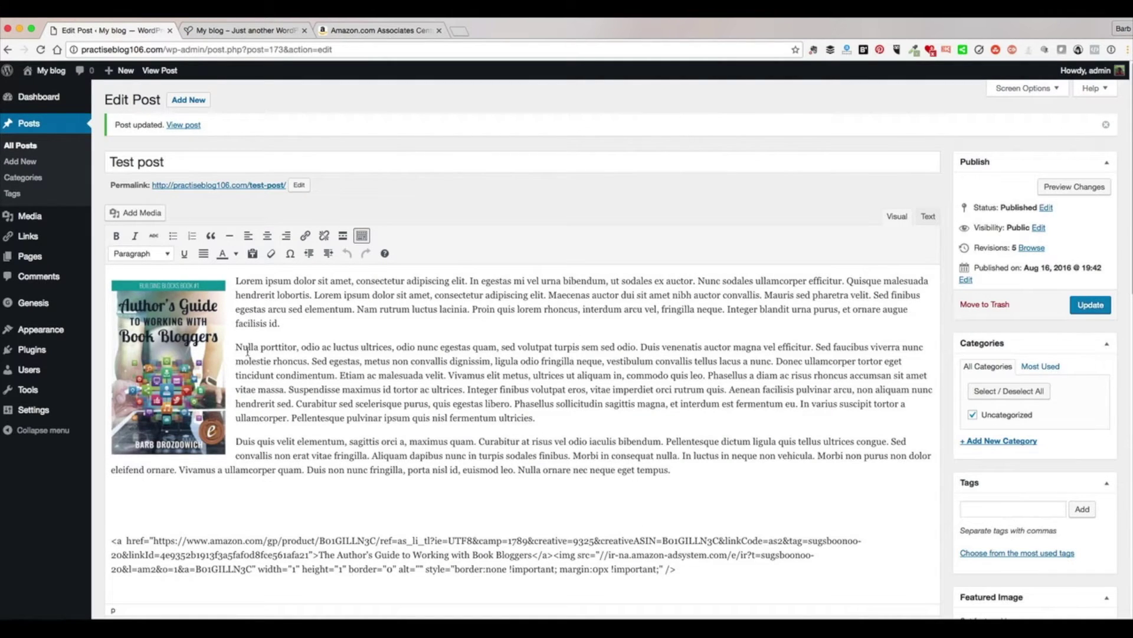
scroll(258, 379, down, 3)
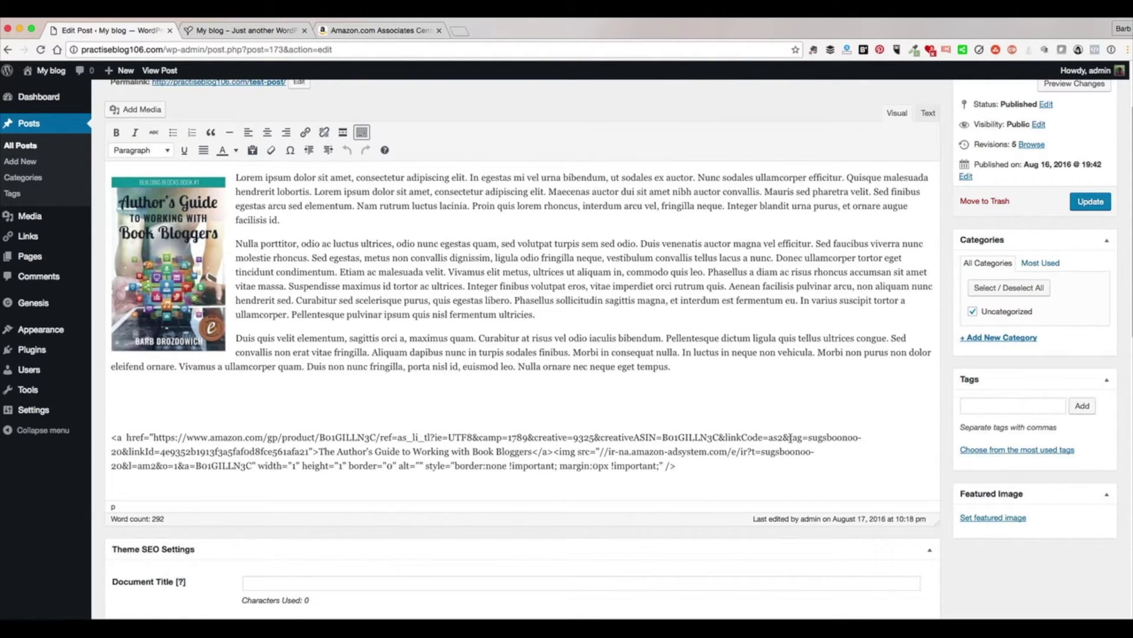
drag(789, 437, 124, 453)
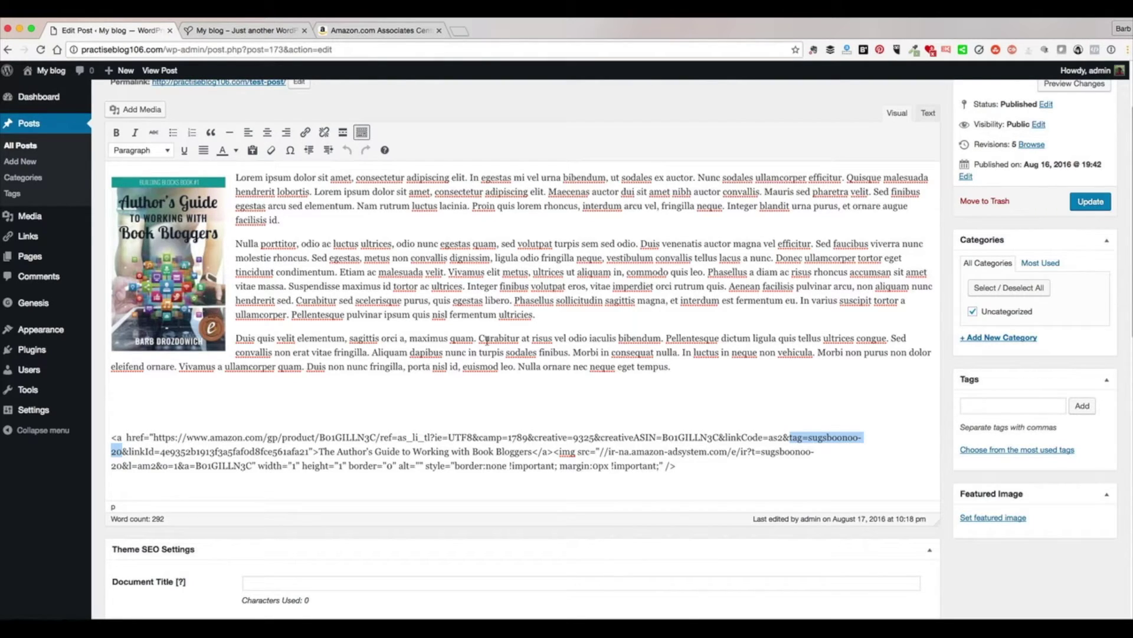
Step: Copy only the href product URL from the pasted affiliate code and update the post
click(155, 437)
drag(155, 438, 308, 454)
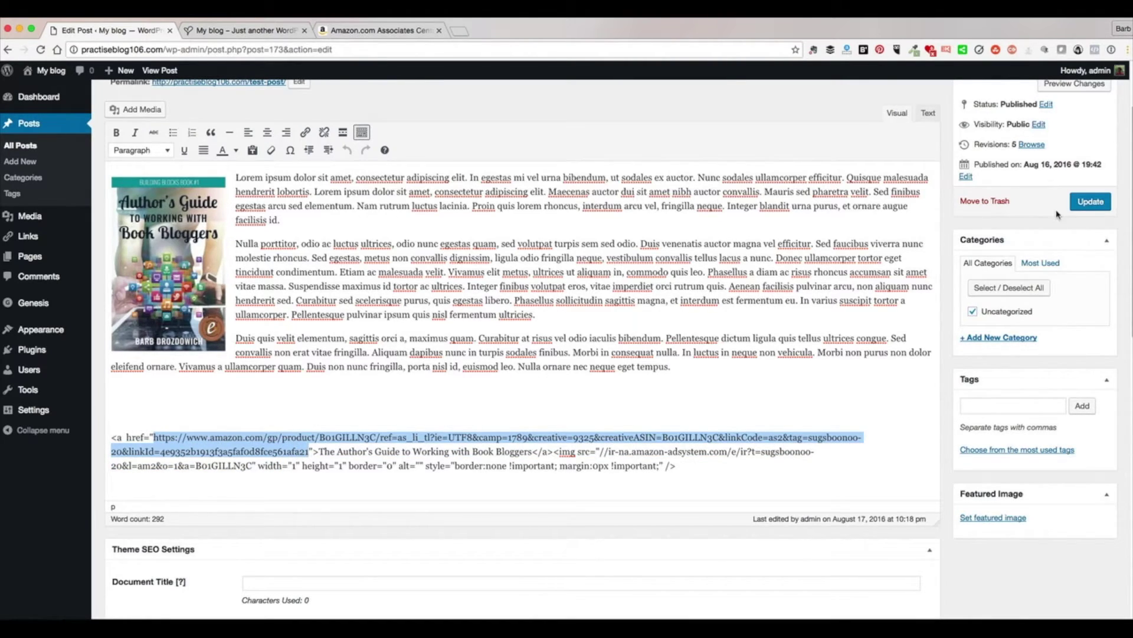
click(1098, 202)
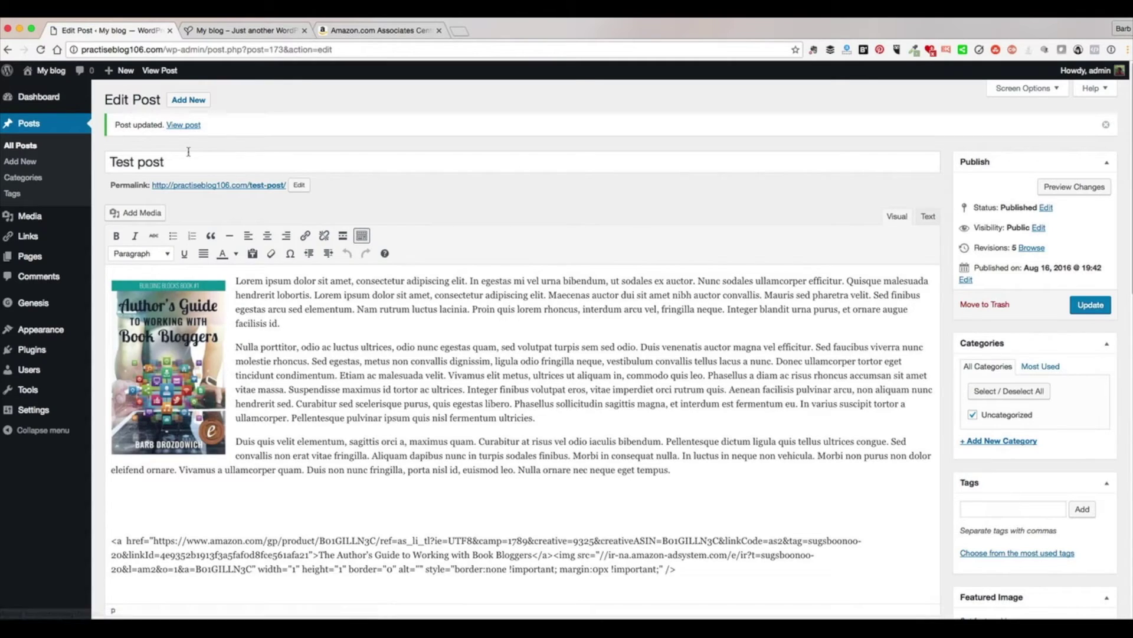
Step: Add an Image Widget above the Text widget in the Primary Sidebar and insert the Author's Guide to Working with Book Bloggers cover
mouse_move(43, 329)
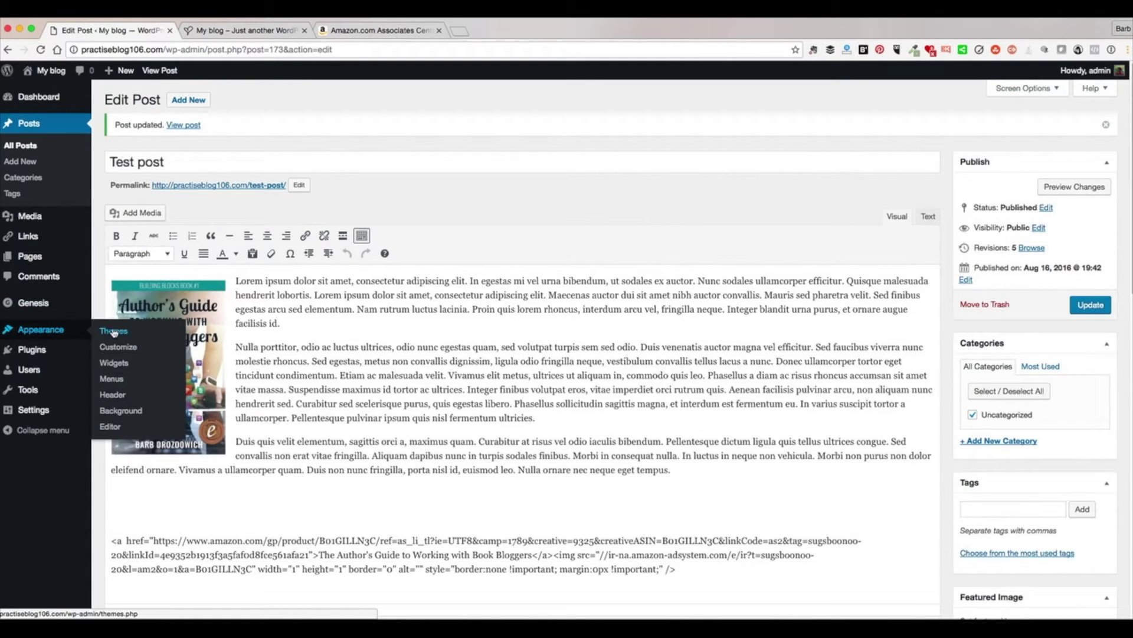
click(114, 364)
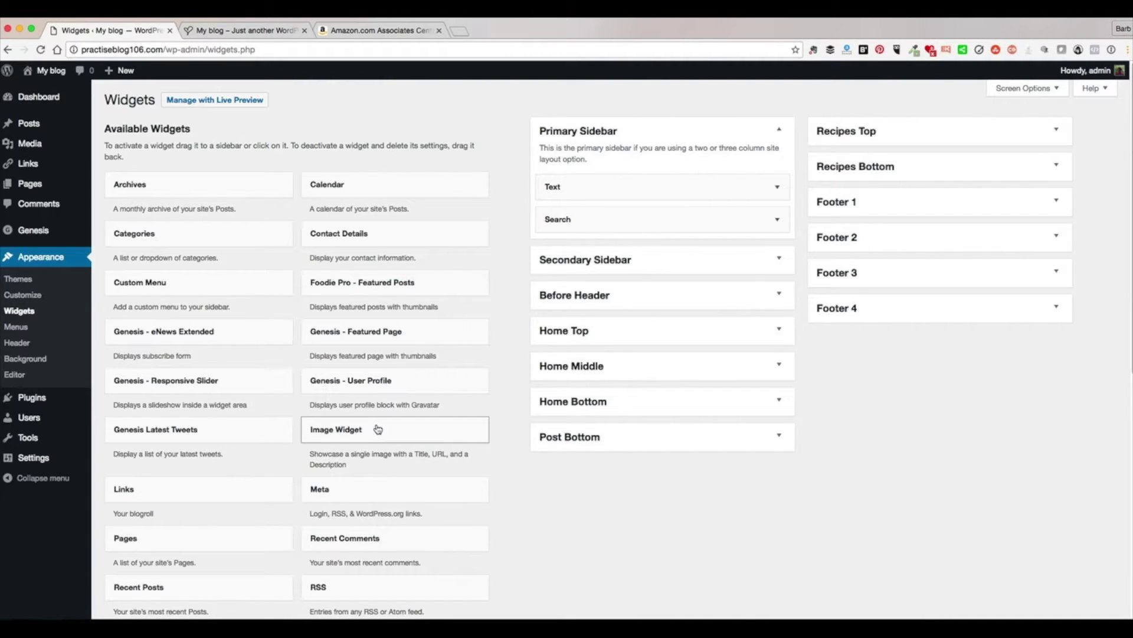
drag(377, 430, 612, 177)
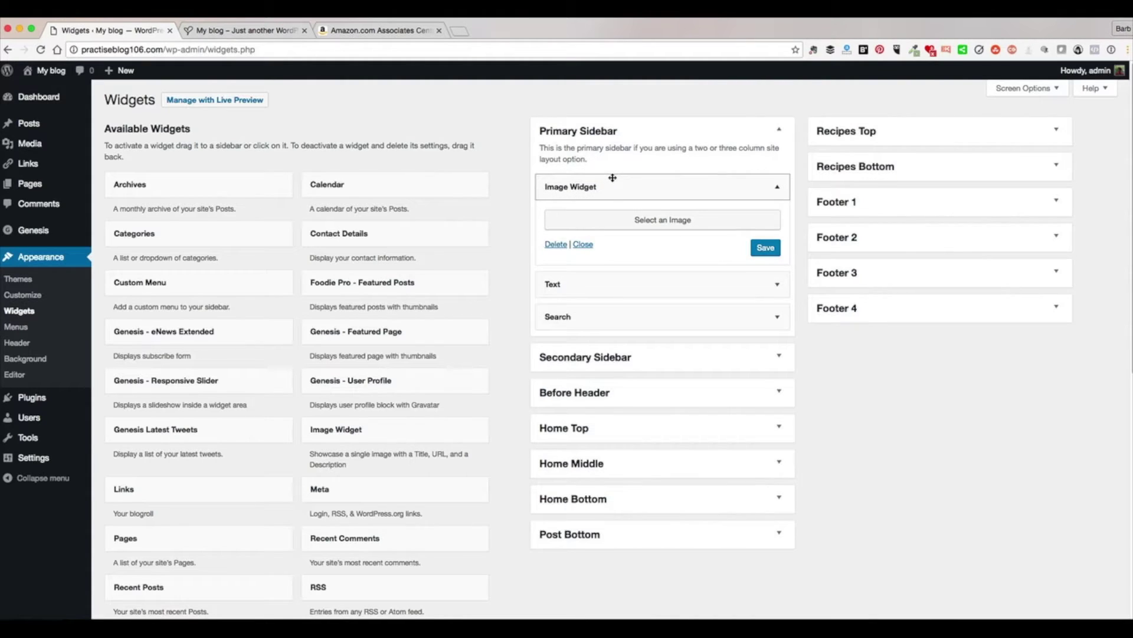
click(616, 226)
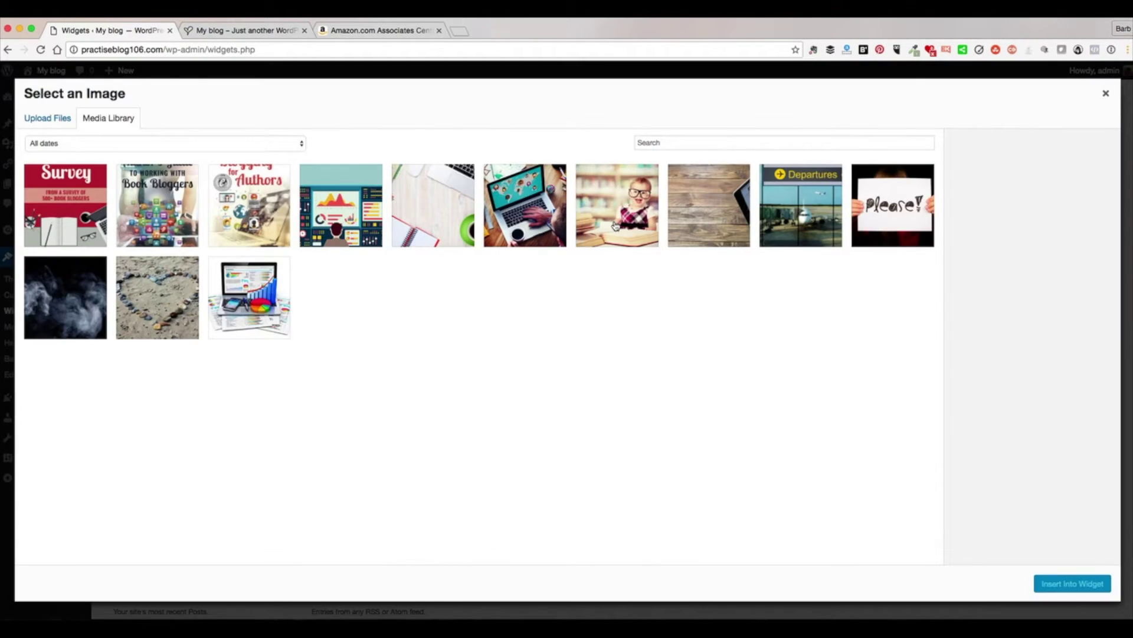
click(151, 204)
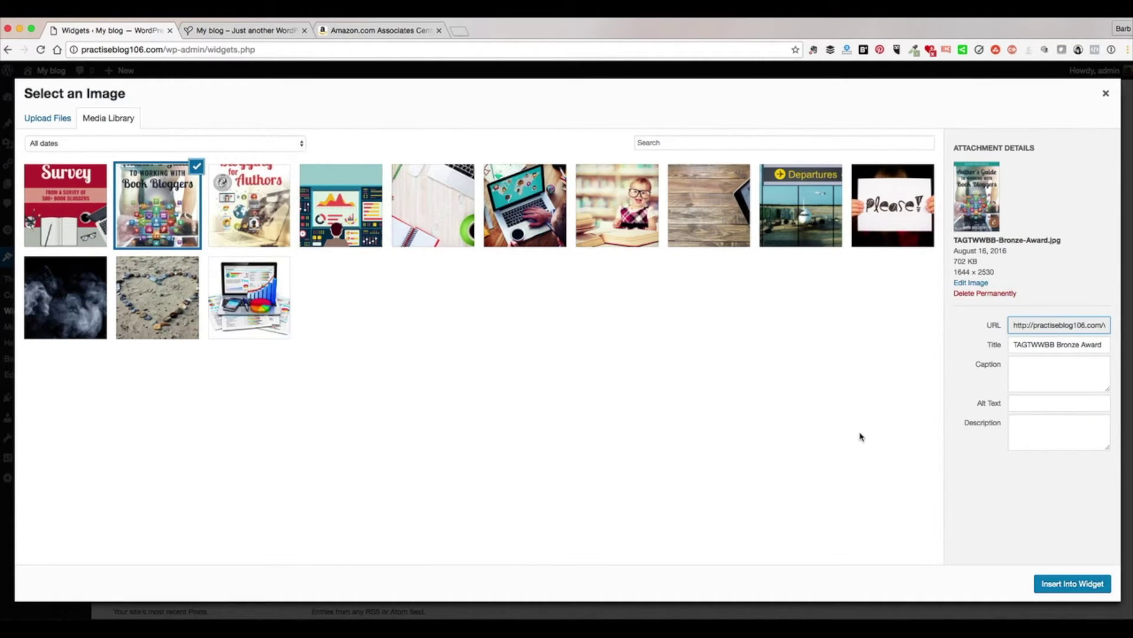
click(1070, 585)
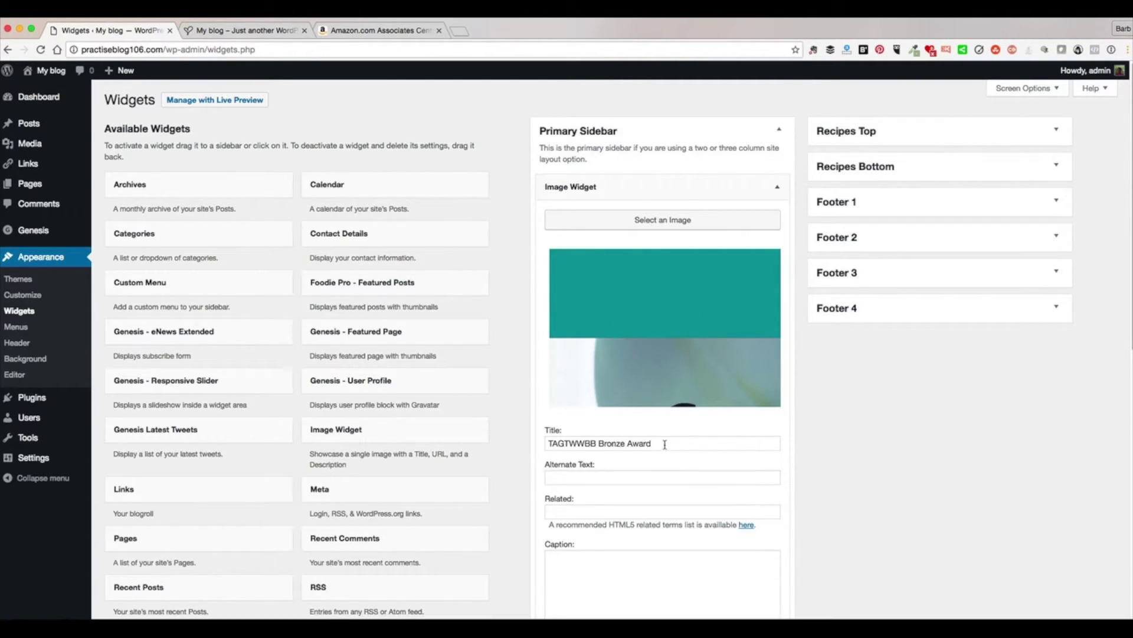
Step: Replace the image widget's title with "Available on Amazon"
drag(662, 442, 543, 444)
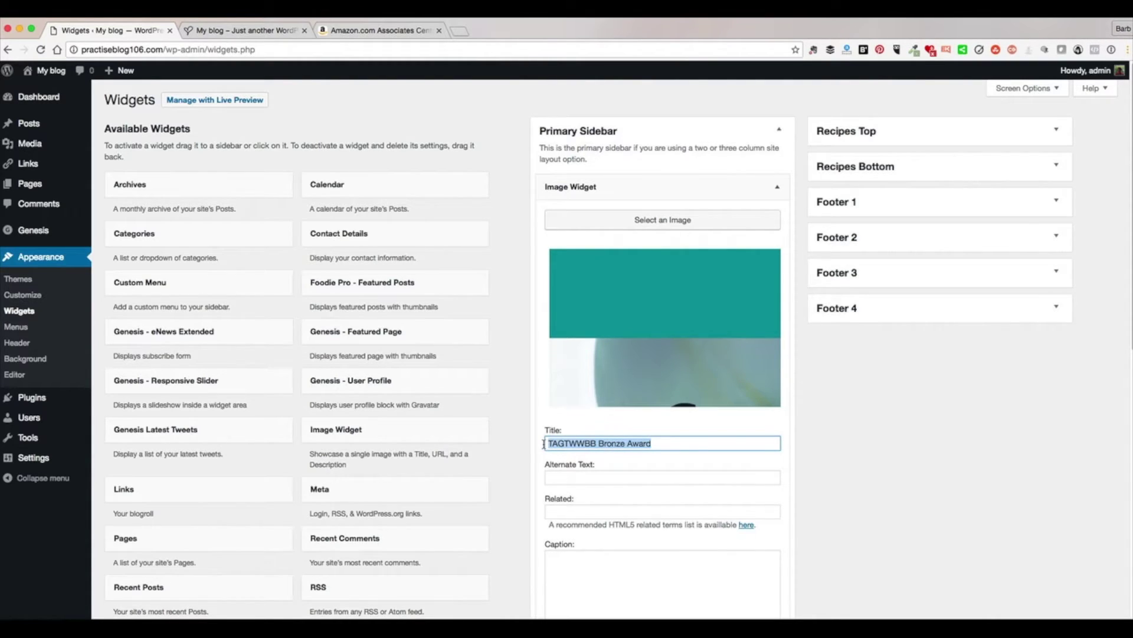
text(Avail)
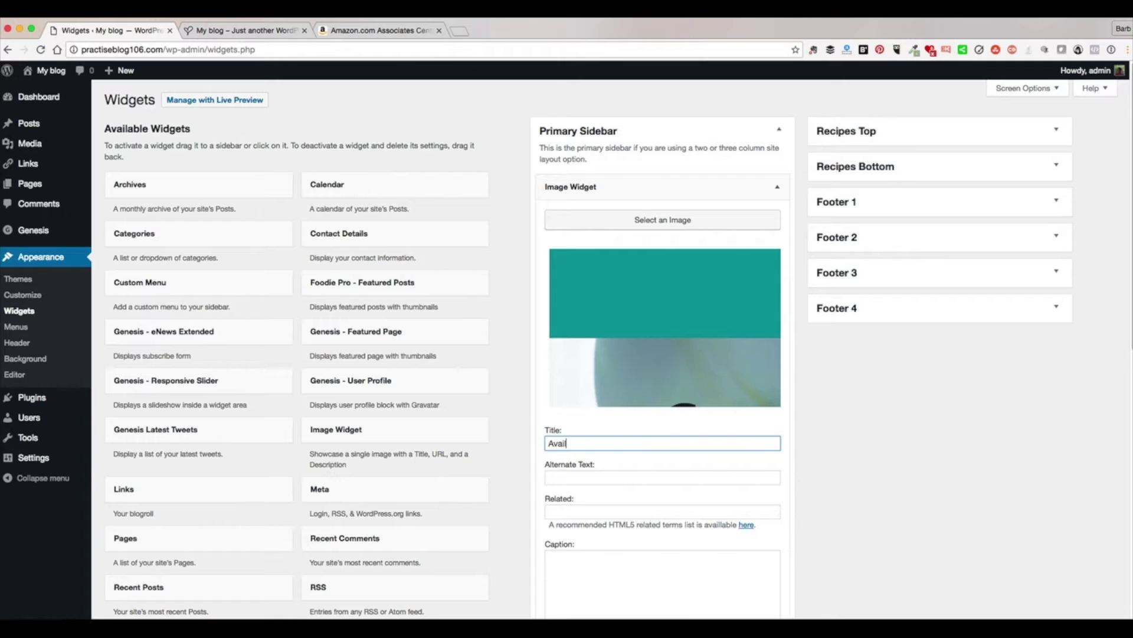
text(able on Amazon)
Step: Paste the copied affiliate URL as the image widget's link and set it to Open New Window
scroll(558, 496, down, 5)
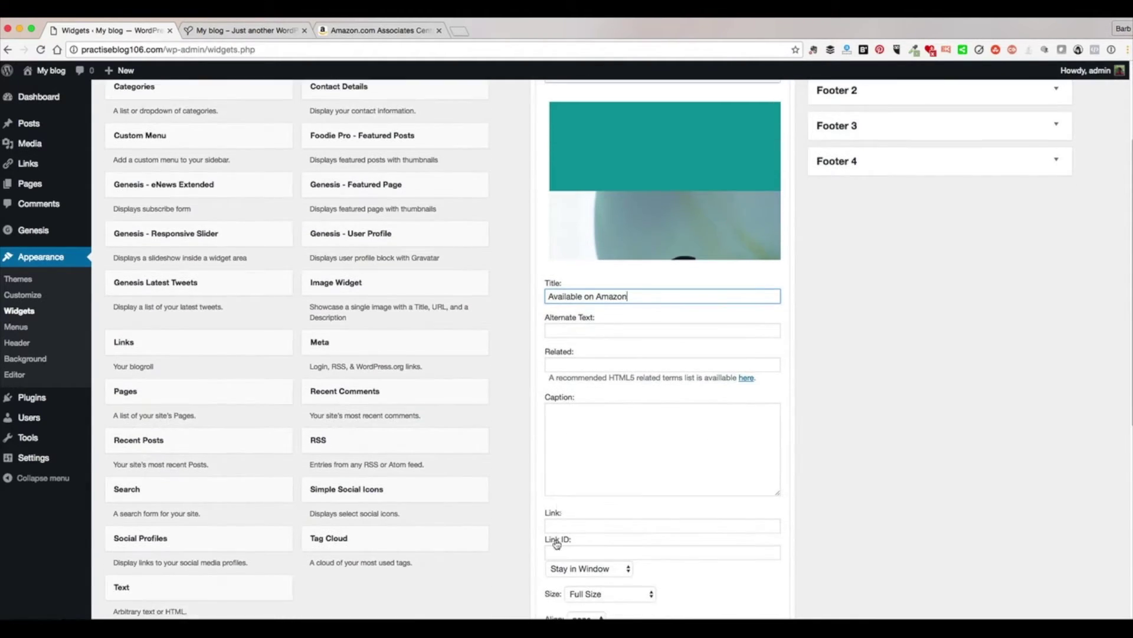
click(551, 526)
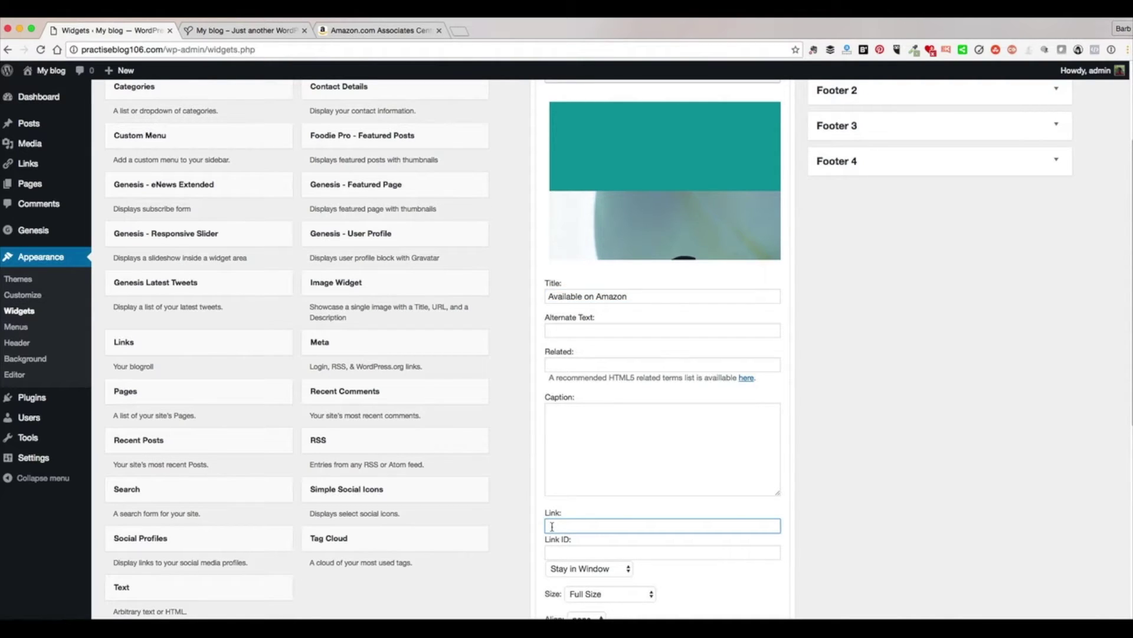
key(super+v)
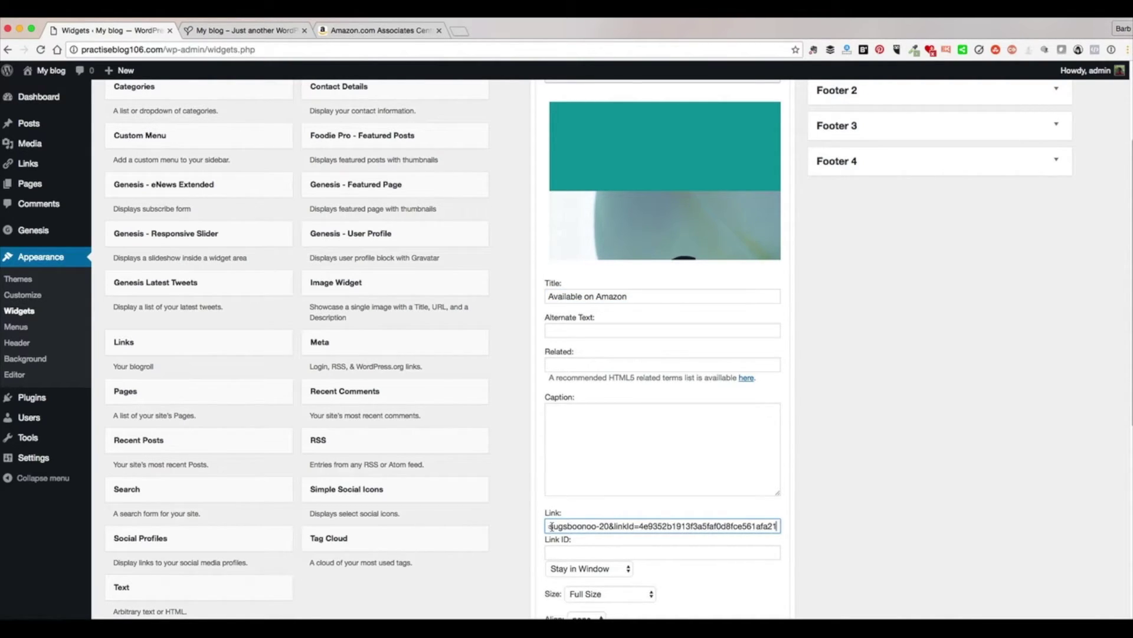
scroll(552, 527, down, 4)
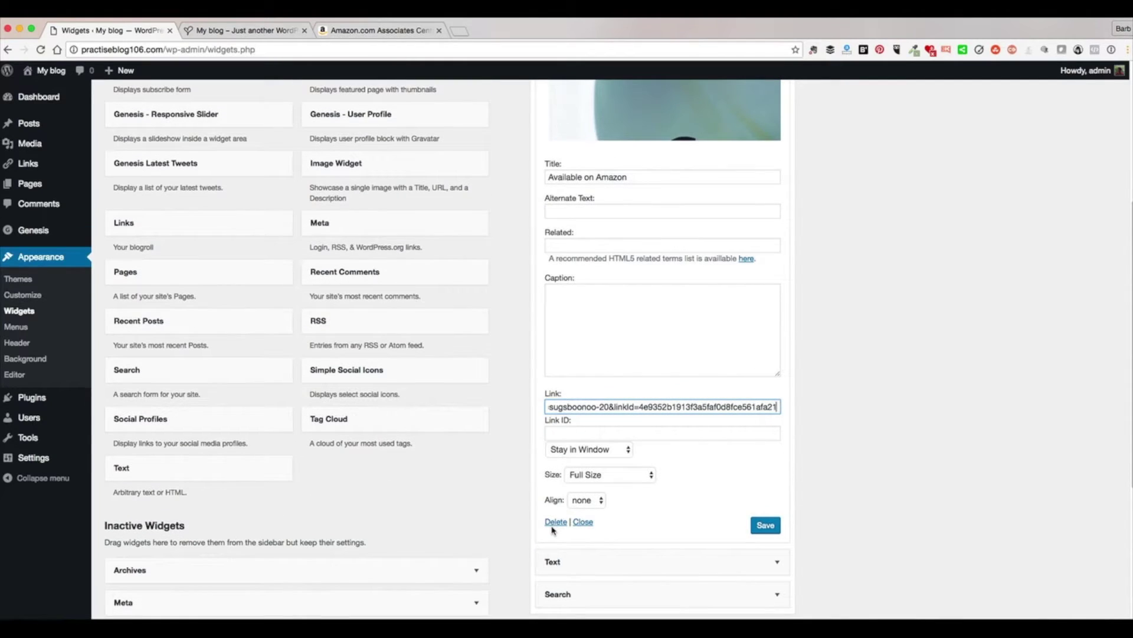
click(596, 449)
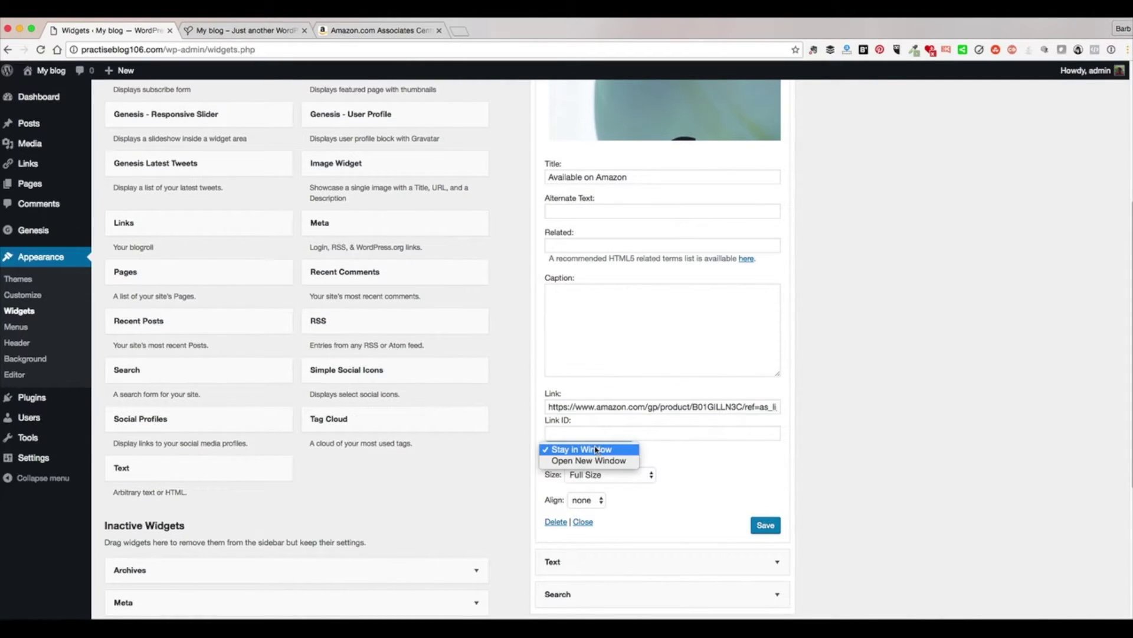
click(596, 461)
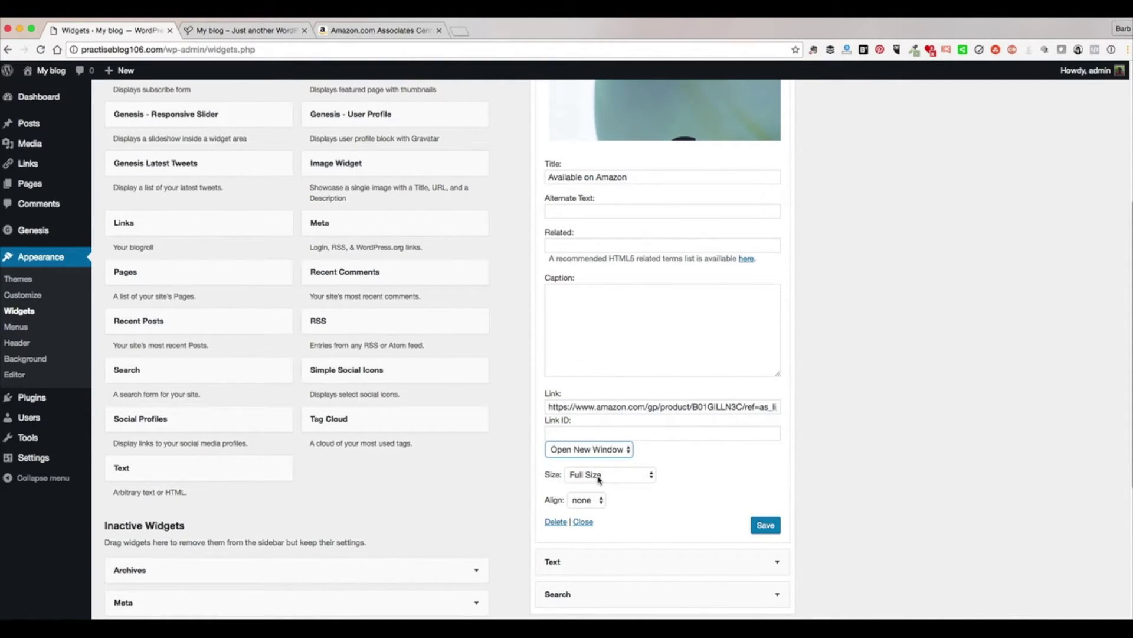
Step: Set the widget image to a Custom size with a width of 200
click(599, 476)
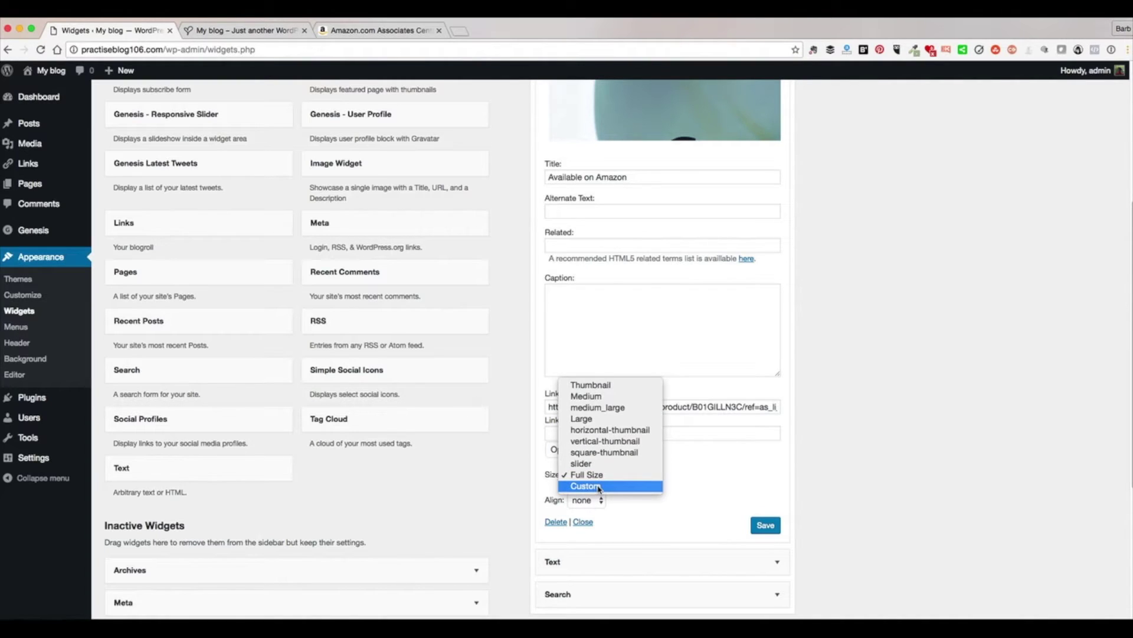
click(599, 486)
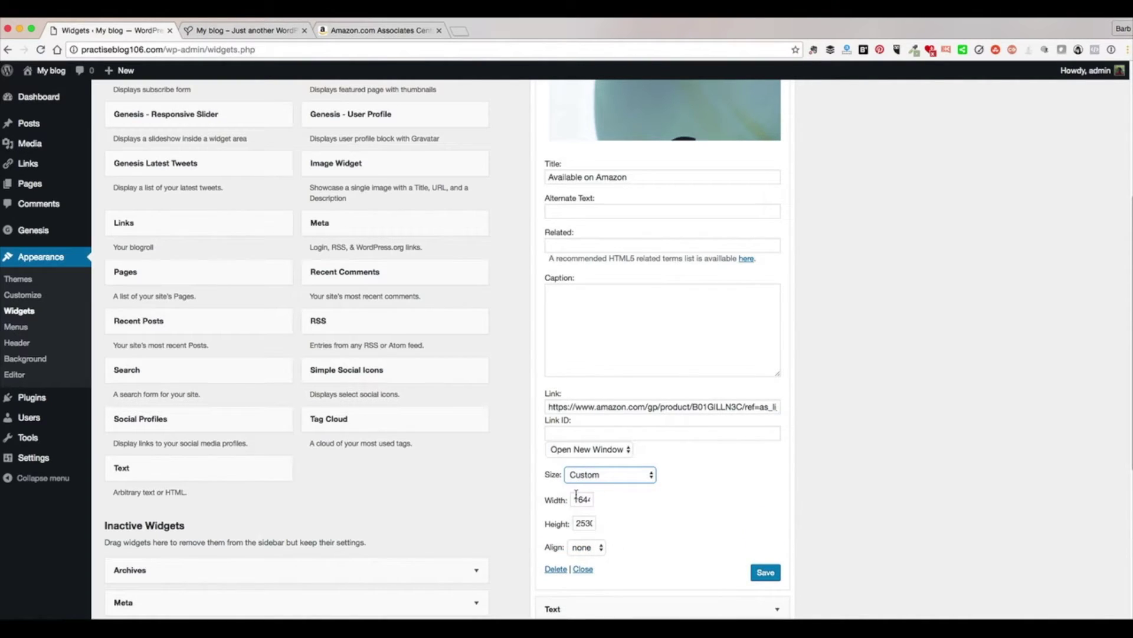
drag(575, 499, 603, 498)
text(200)
key(Tab)
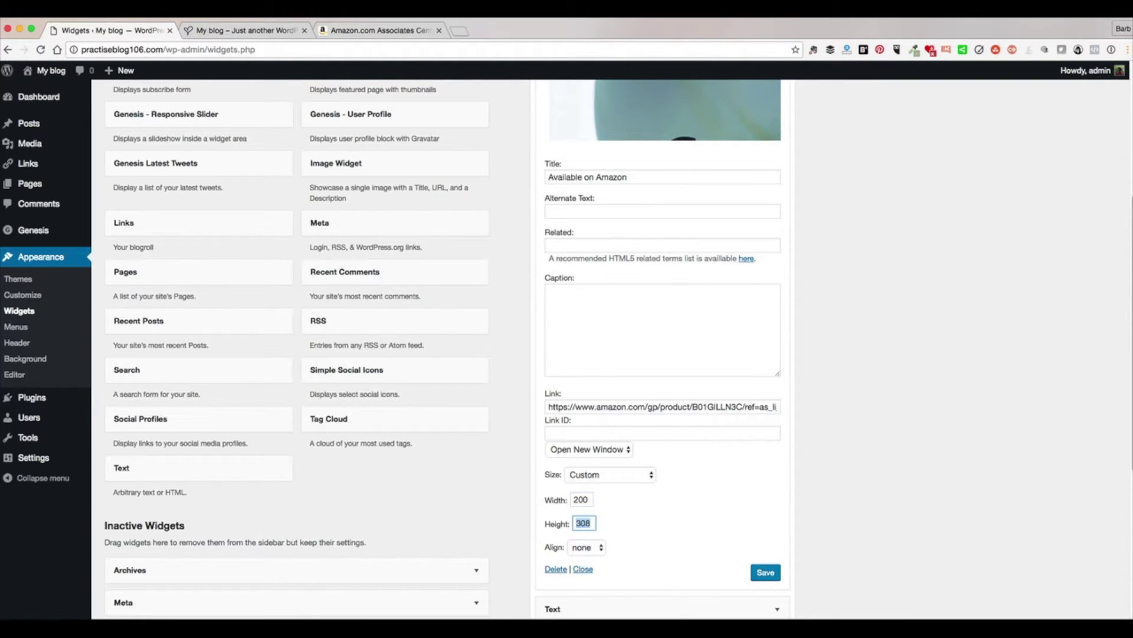
Step: Align the widget image to center and save the image widget
click(593, 549)
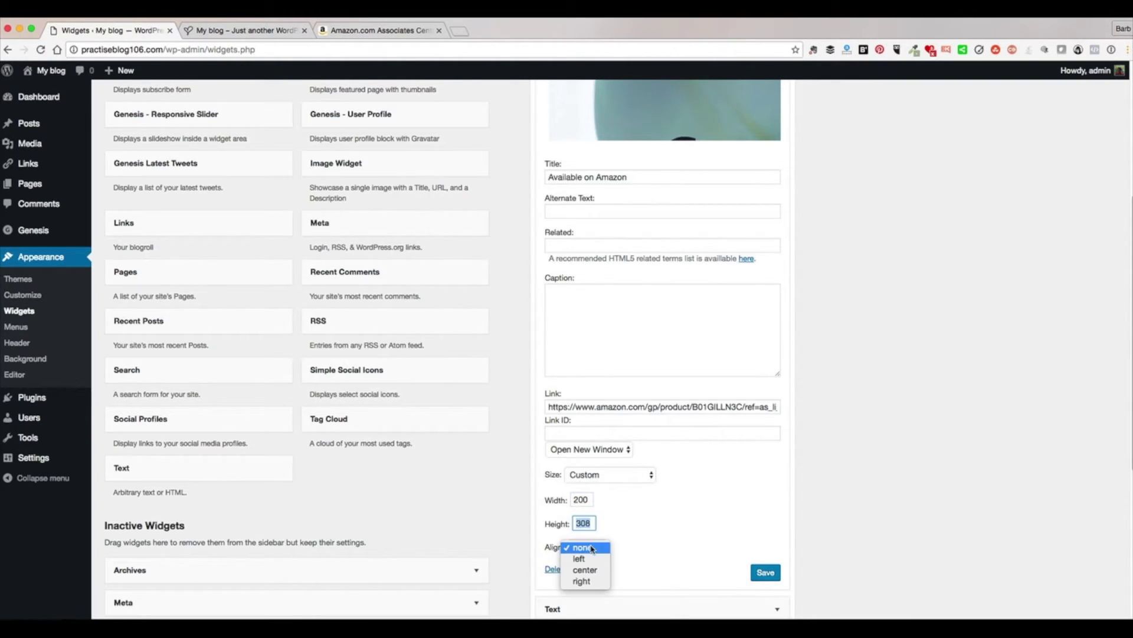
click(586, 569)
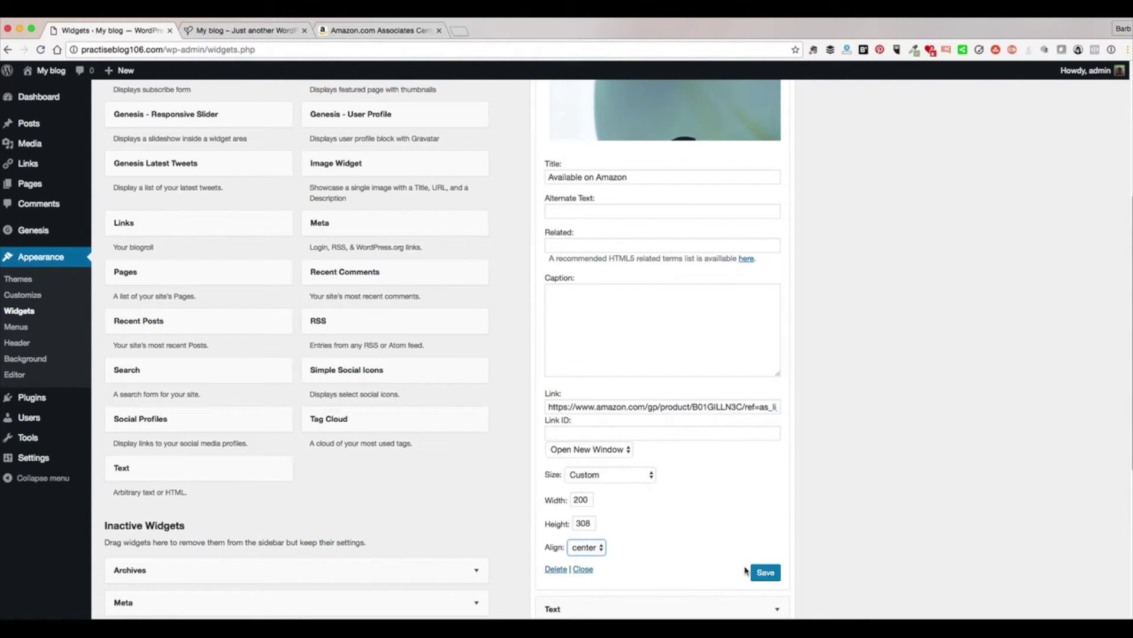
click(766, 572)
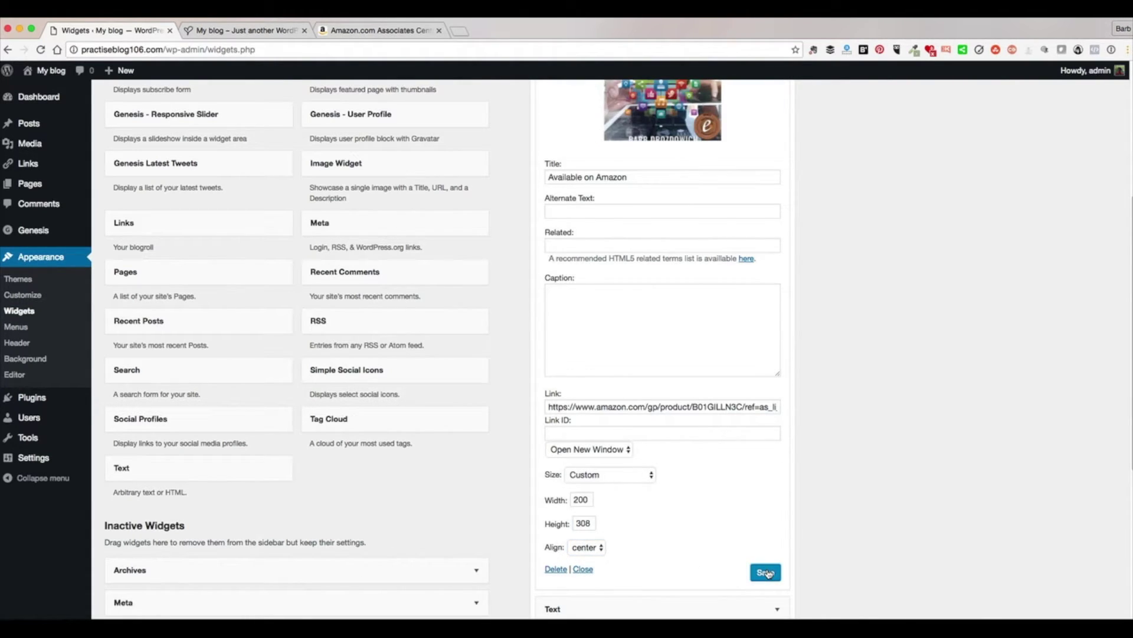
Step: Reload the blog's home page, test the sidebar book cover's link, and close the Amazon product page
scroll(766, 572, up, 5)
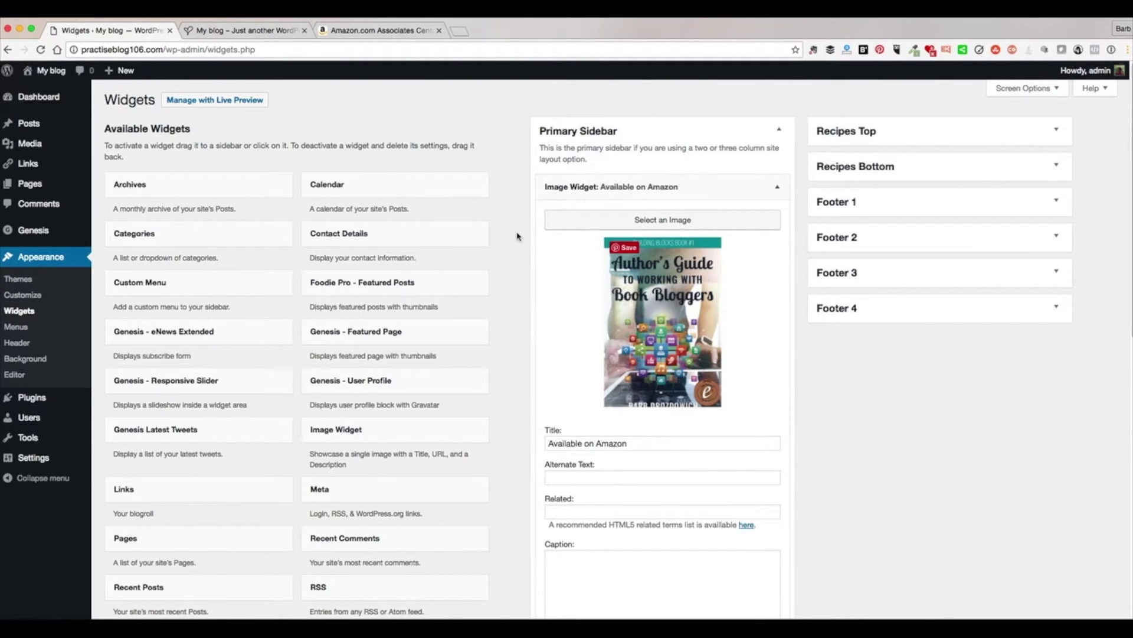
click(226, 32)
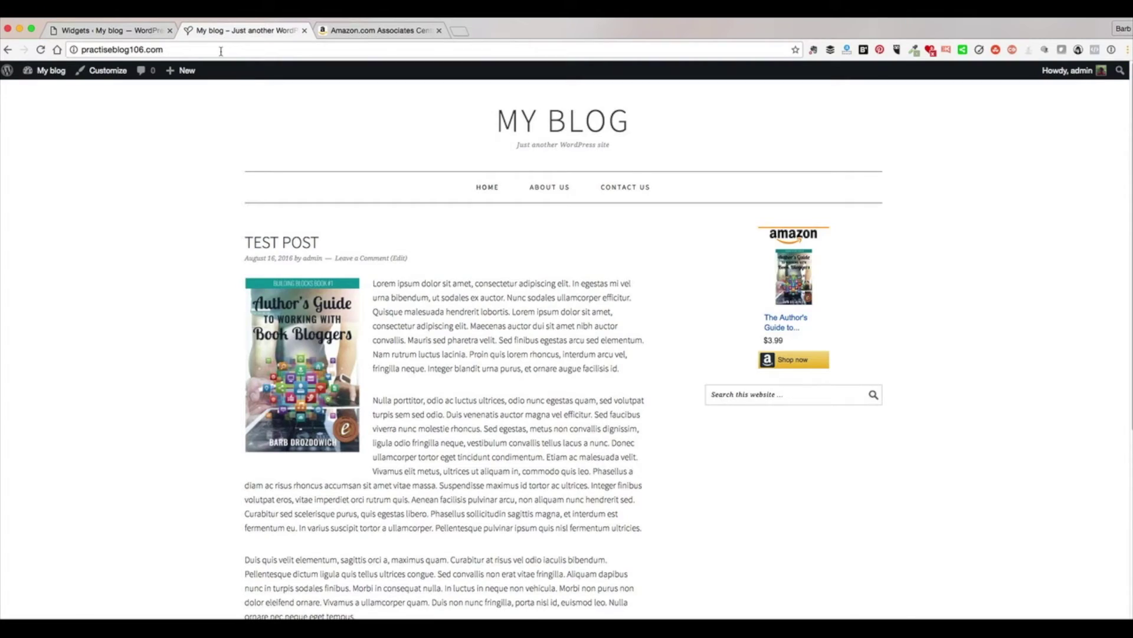
click(221, 52)
key(Return)
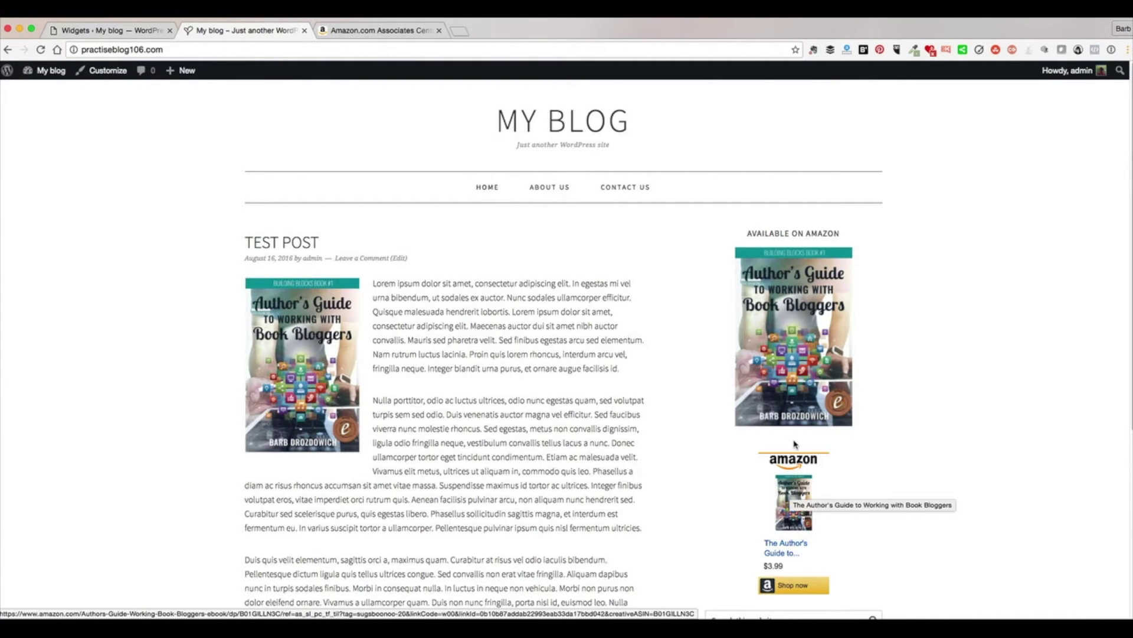
click(792, 328)
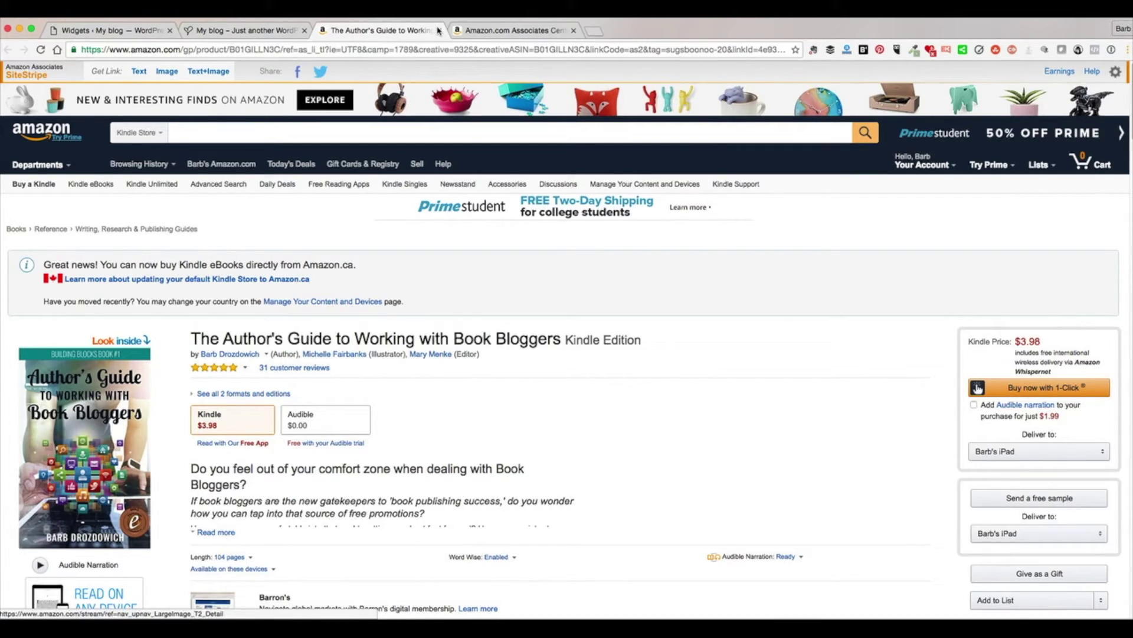
click(439, 31)
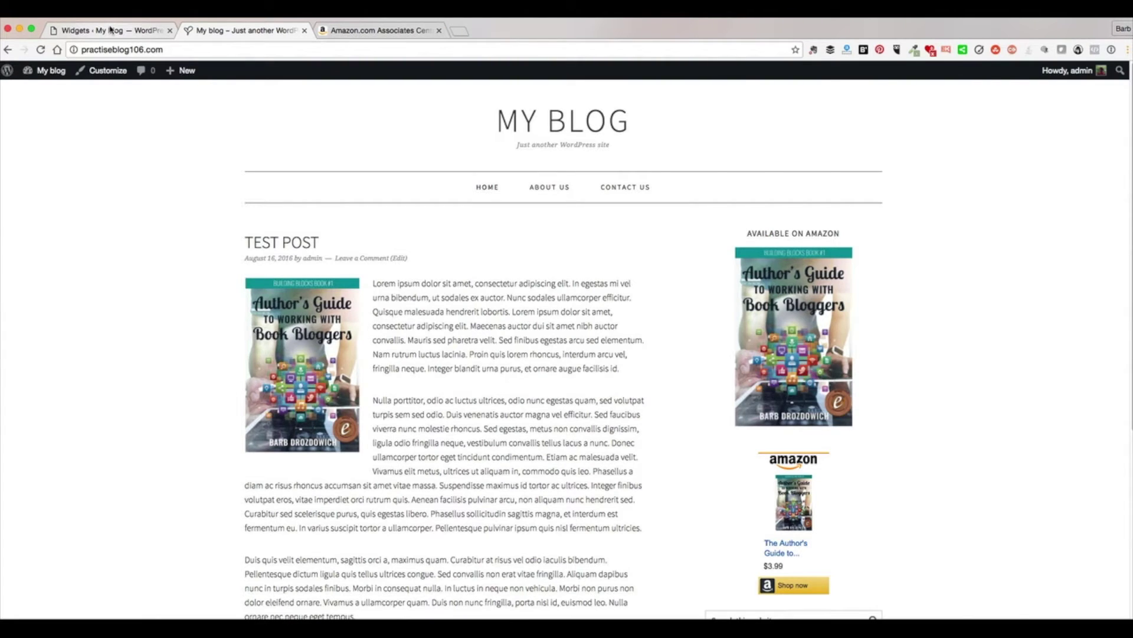
Step: Return to the WordPress admin and open "Test post" for editing from the list of all posts
click(110, 30)
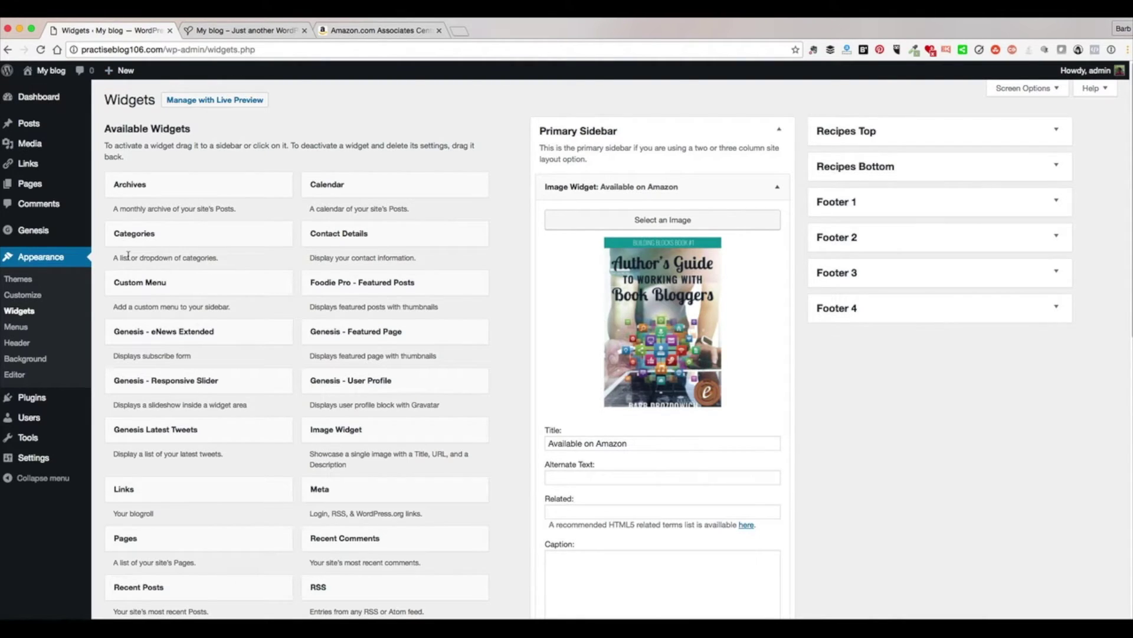
mouse_move(21, 129)
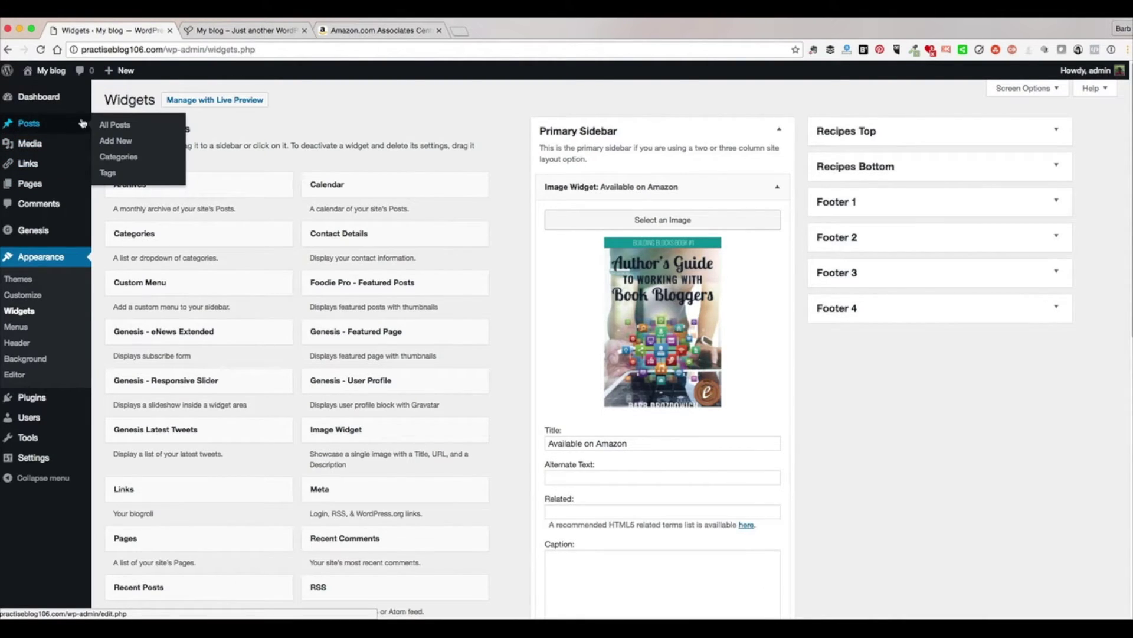
click(117, 129)
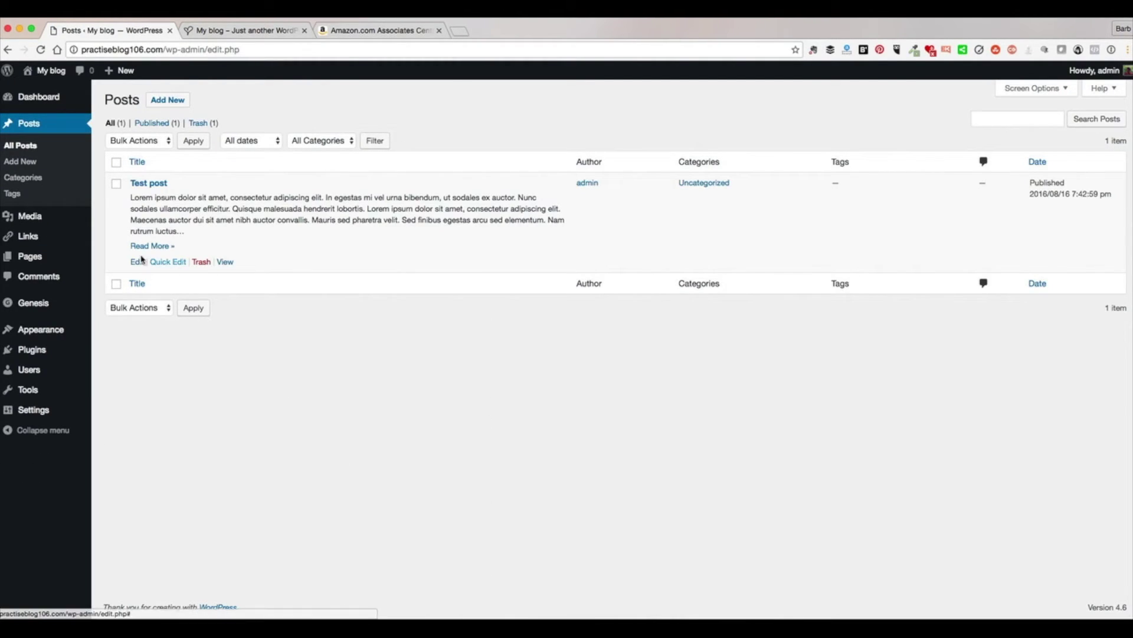
click(137, 263)
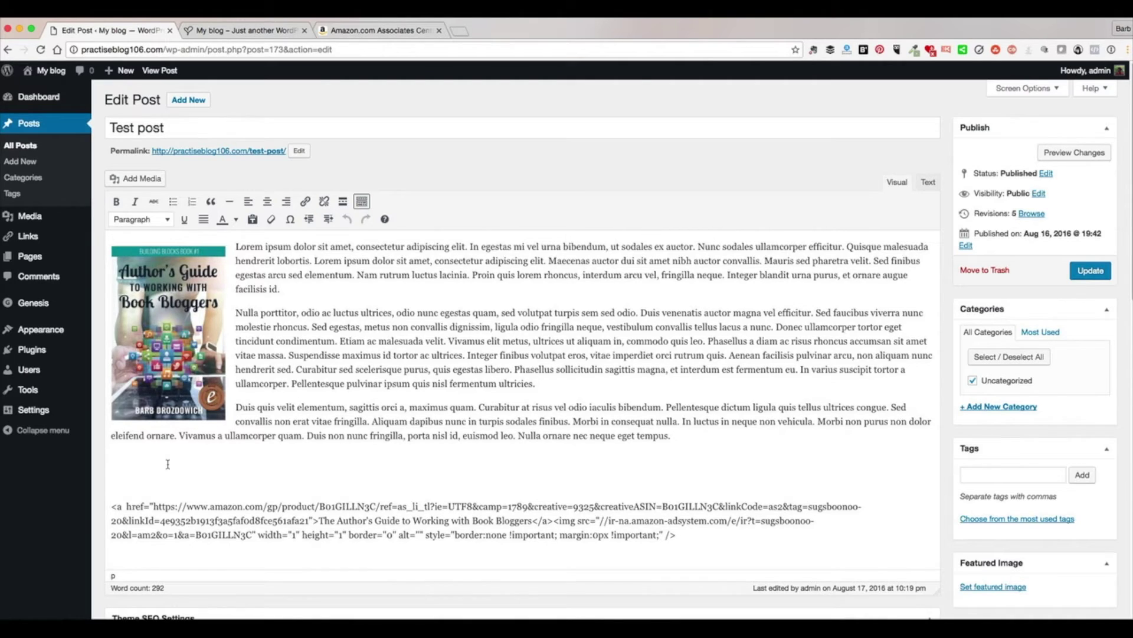
Step: Add the line "Available on Amazon" above the pasted HTML code in the post and copy the affiliate URL from the code's href
click(113, 477)
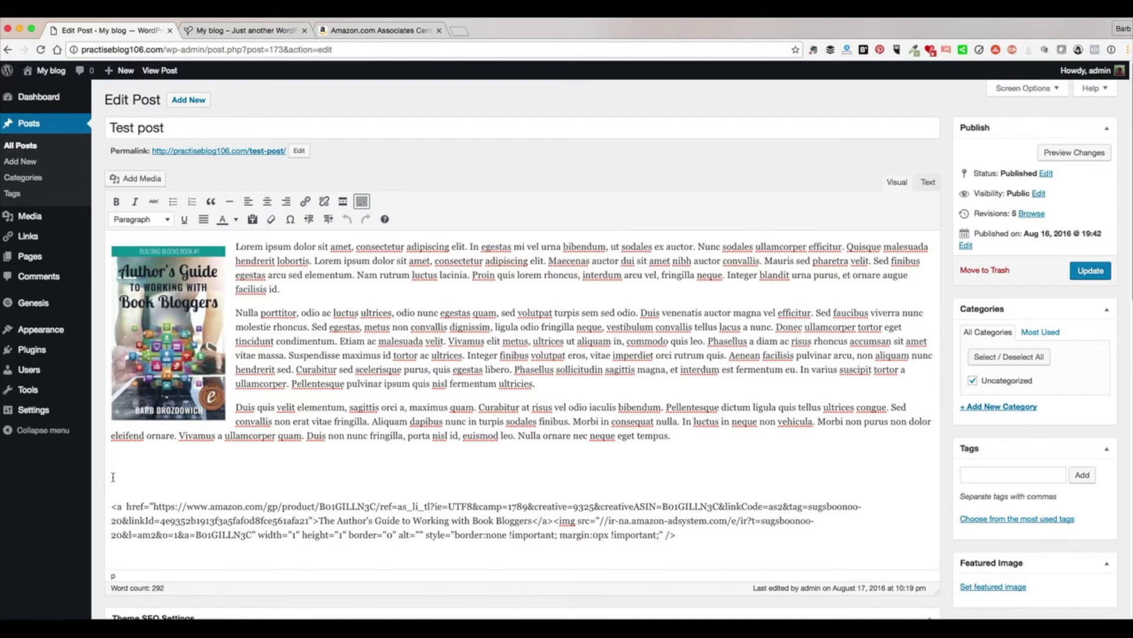
text(Available on Amazon)
drag(154, 506, 308, 520)
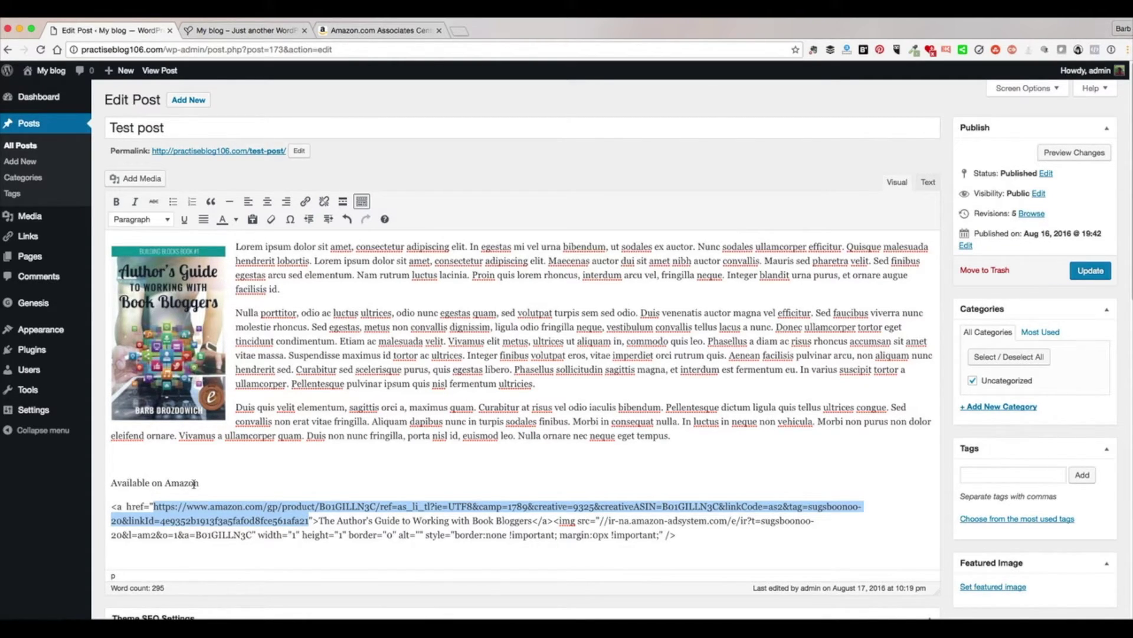
Step: Link the "Available on Amazon" text to the copied affiliate URL and update the post
drag(201, 481, 111, 482)
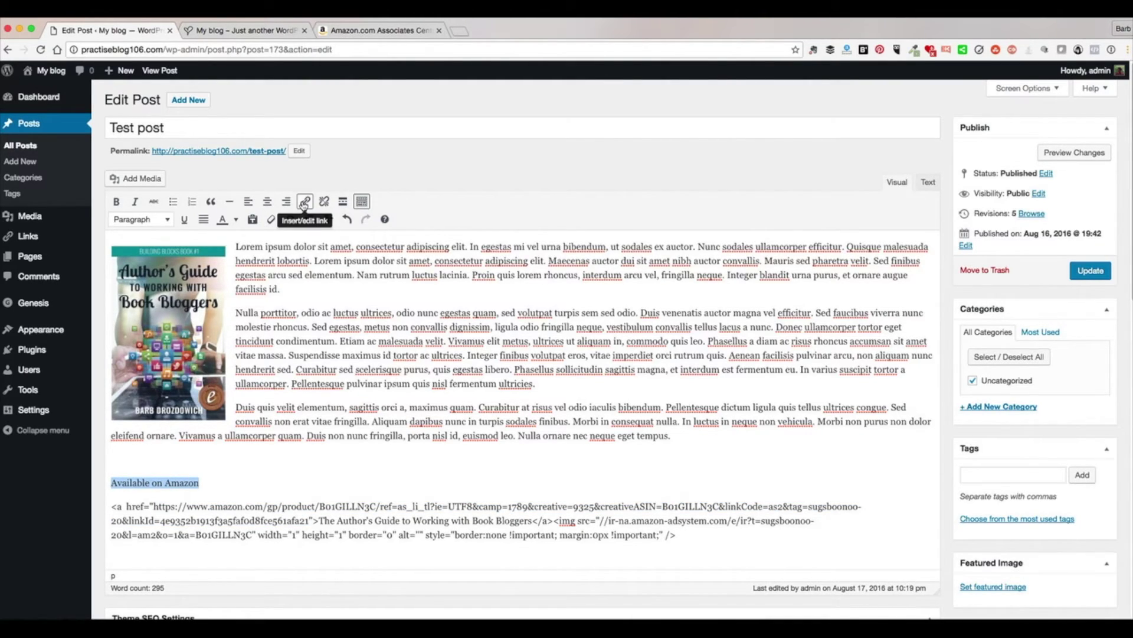
click(304, 202)
key(ctrl+v)
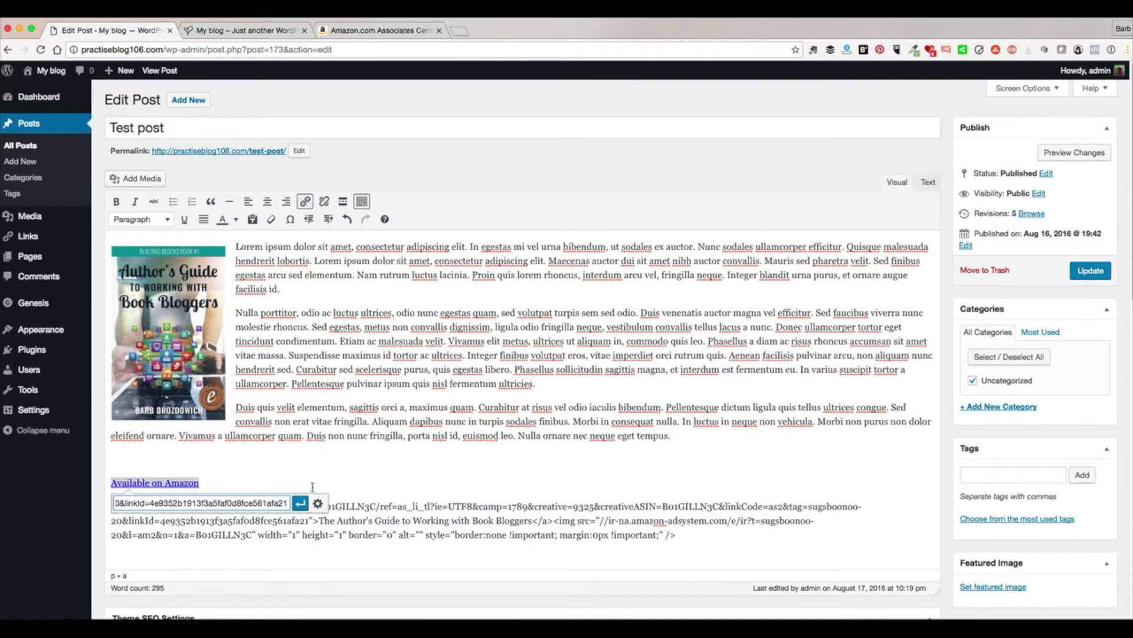
click(300, 503)
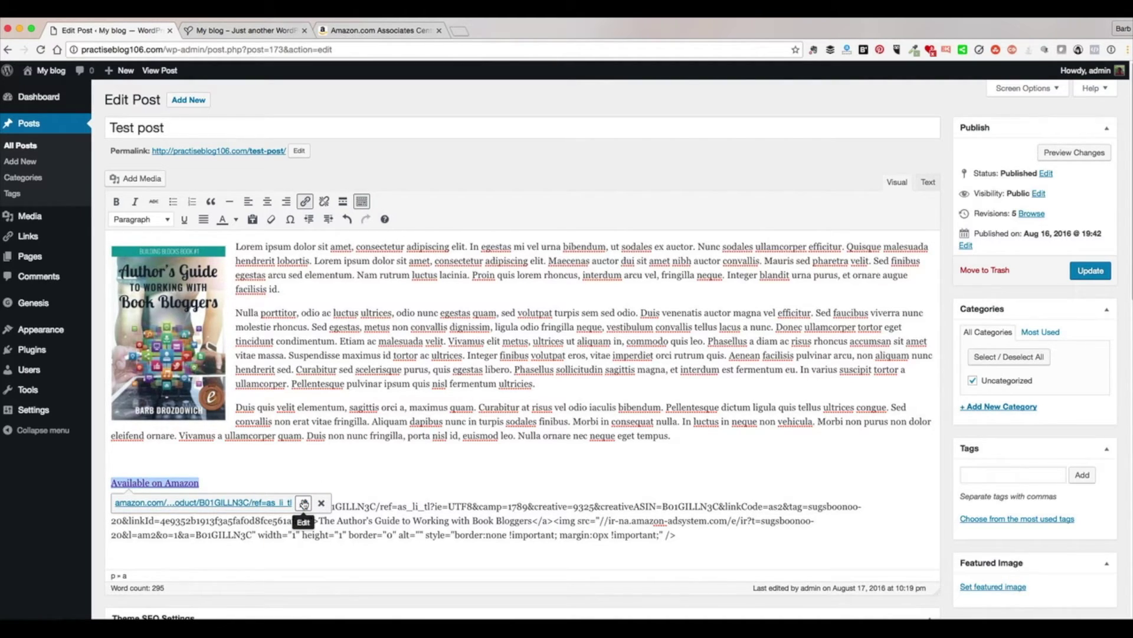
click(348, 467)
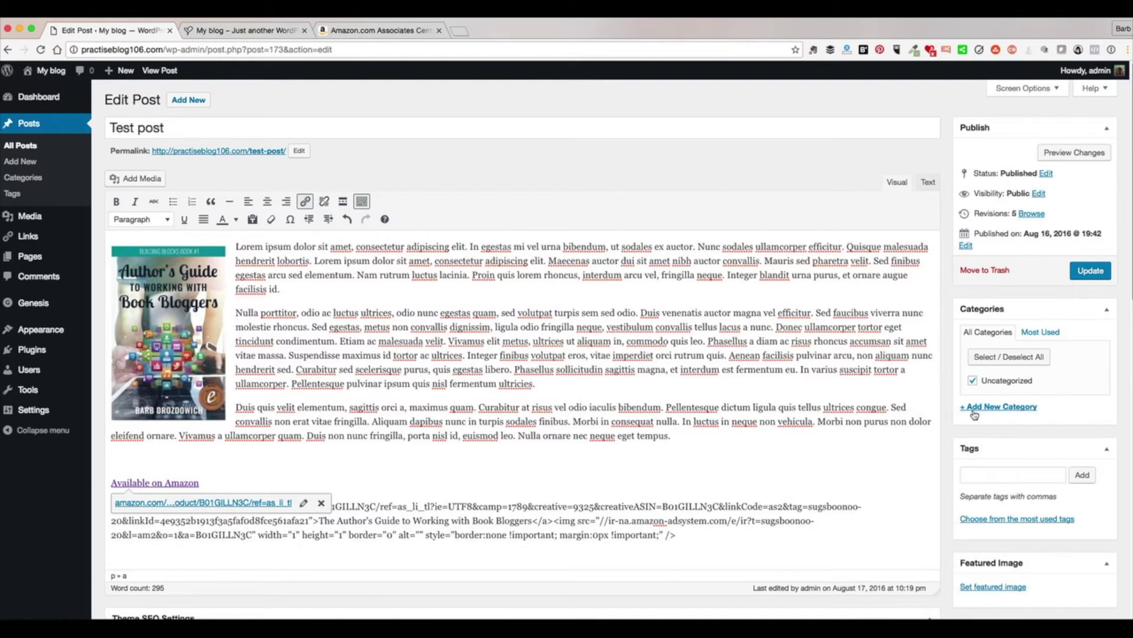
click(1099, 270)
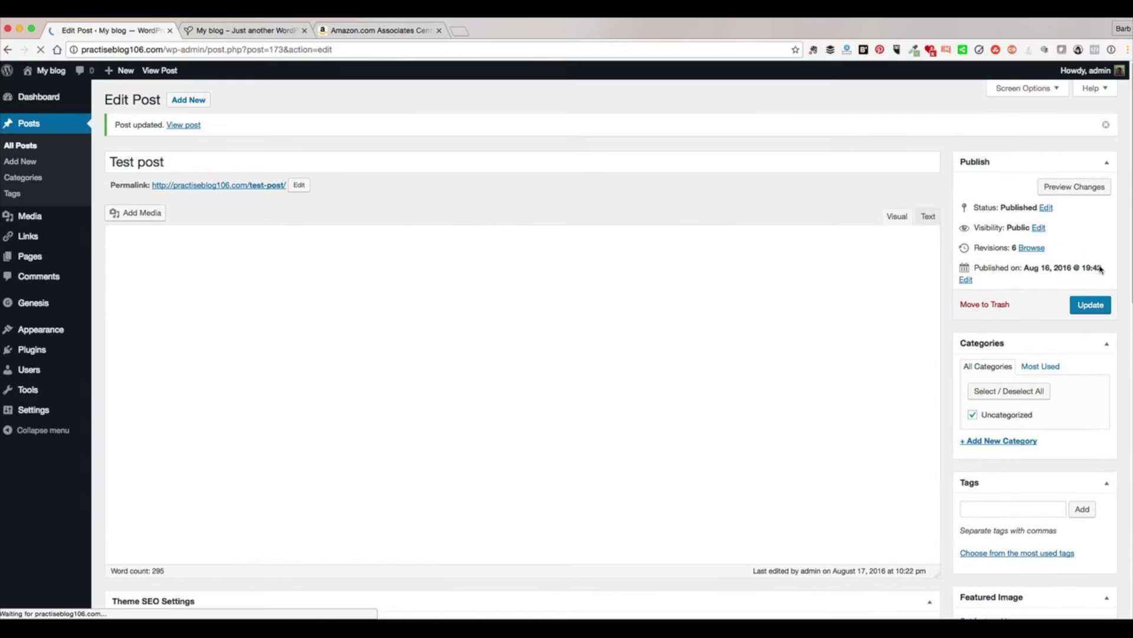
Step: Preview the updated post and test its "Available on Amazon" text link
click(1076, 188)
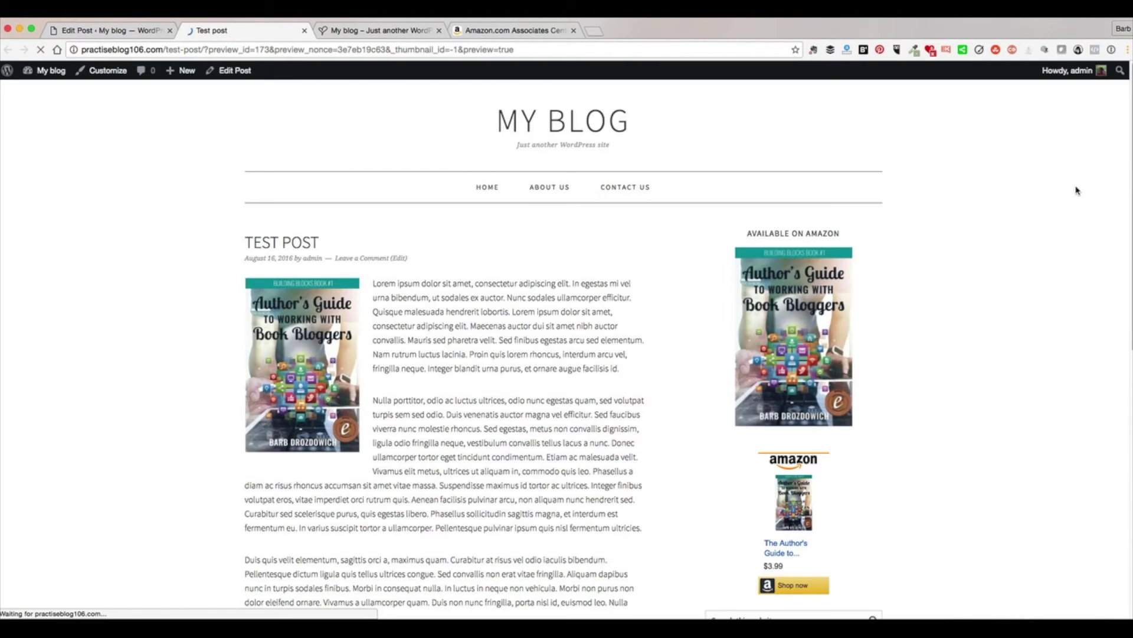
scroll(560, 352, down, 3)
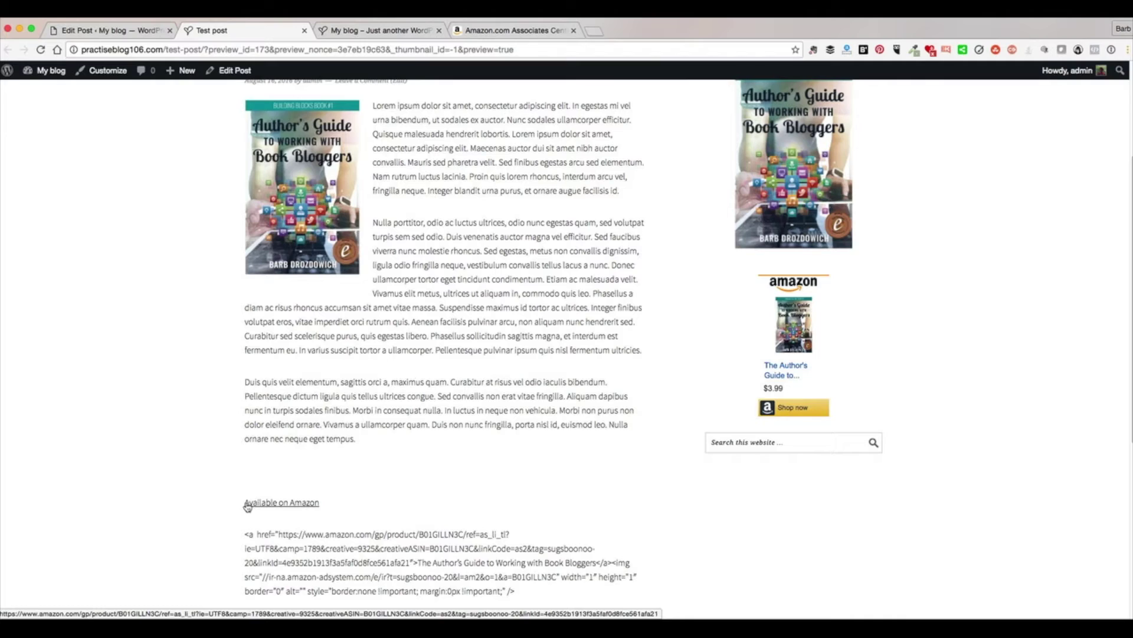
click(298, 503)
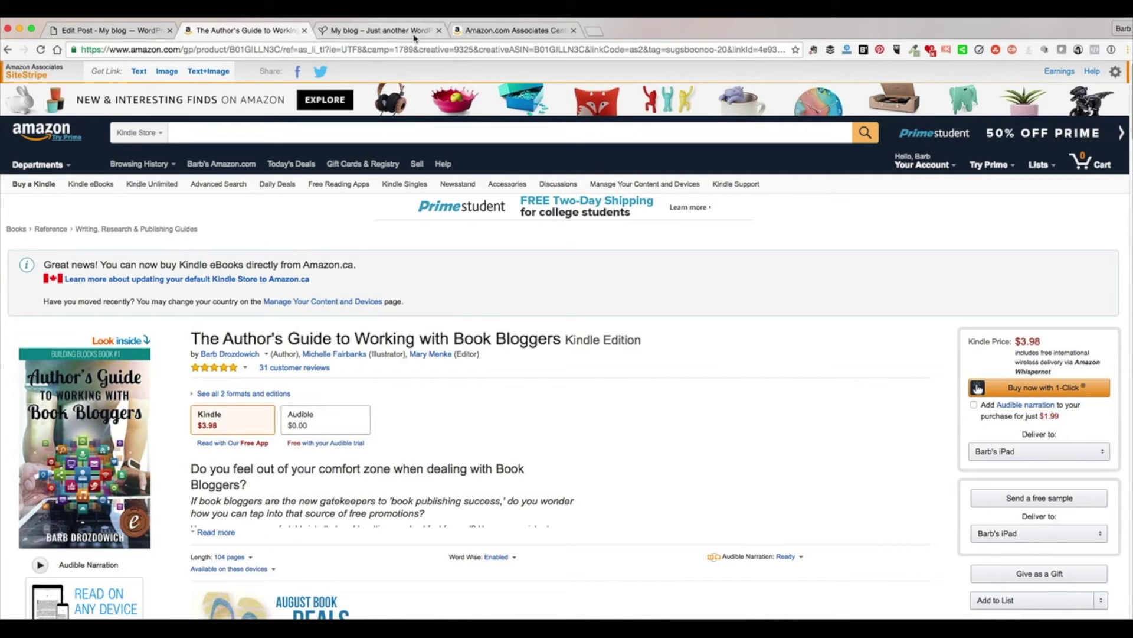
Step: Switch to the Amazon Associates site and open the Earnings Report
click(479, 32)
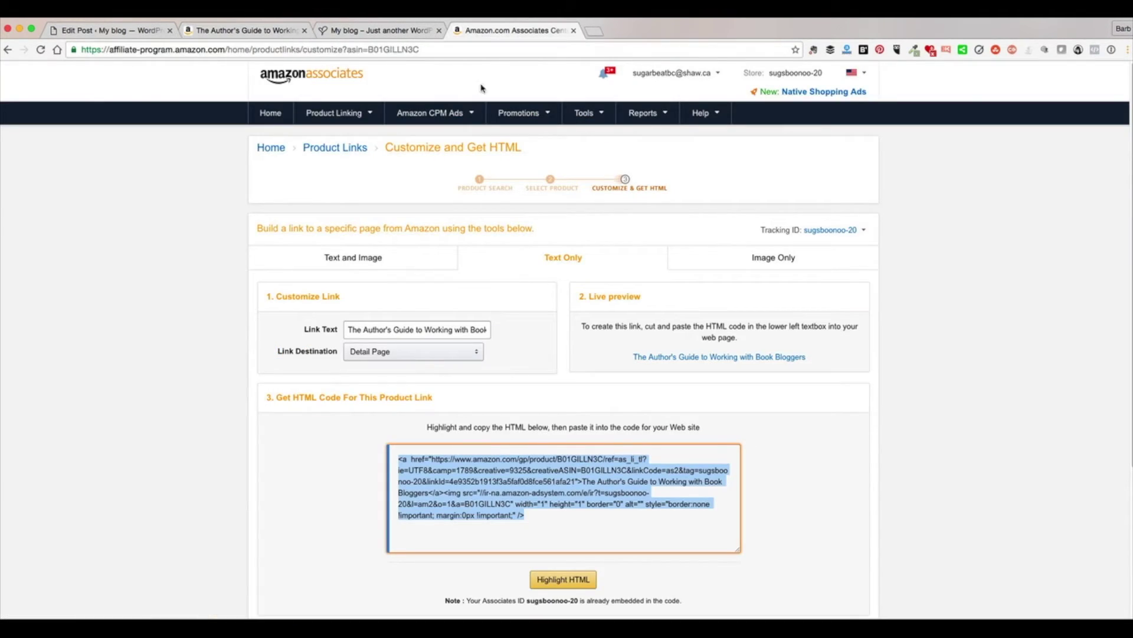
mouse_move(651, 119)
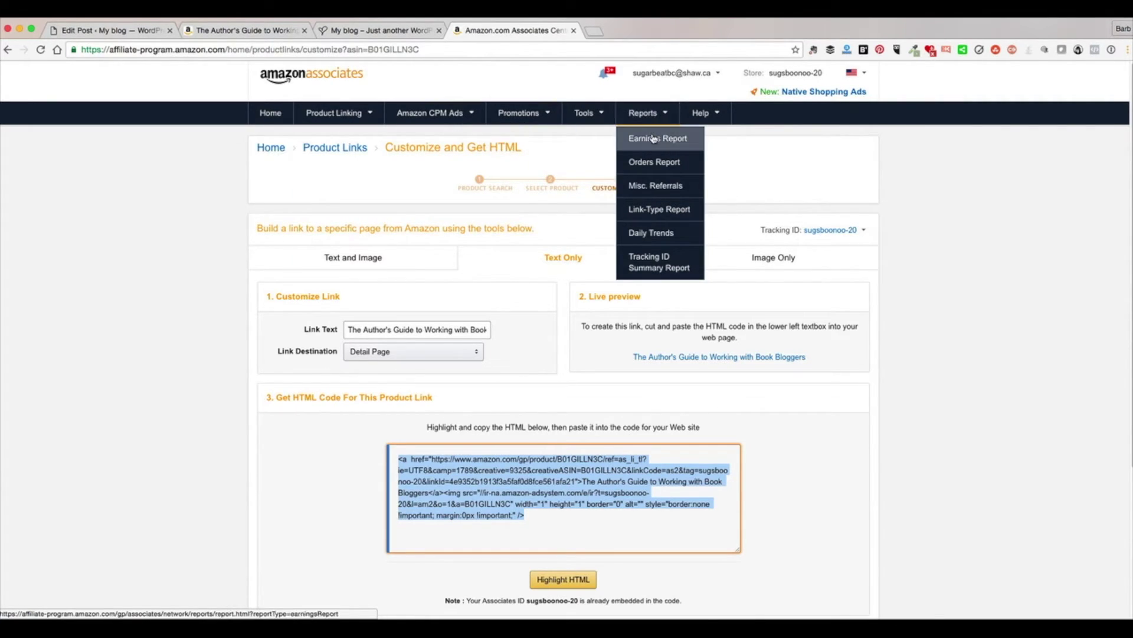
click(654, 138)
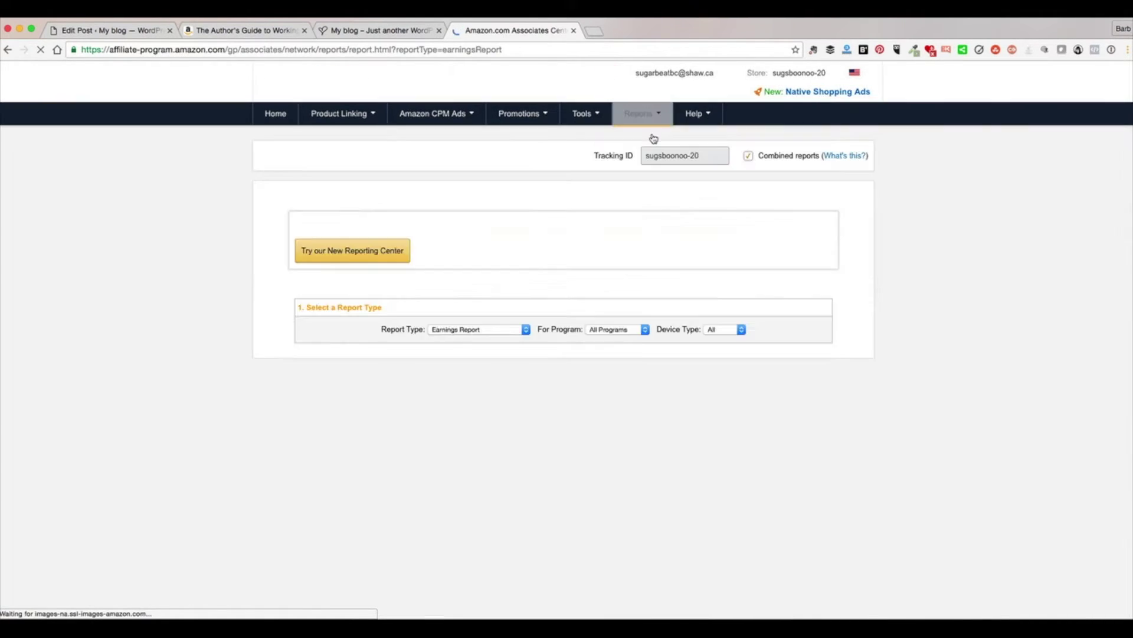
scroll(653, 138, down, 5)
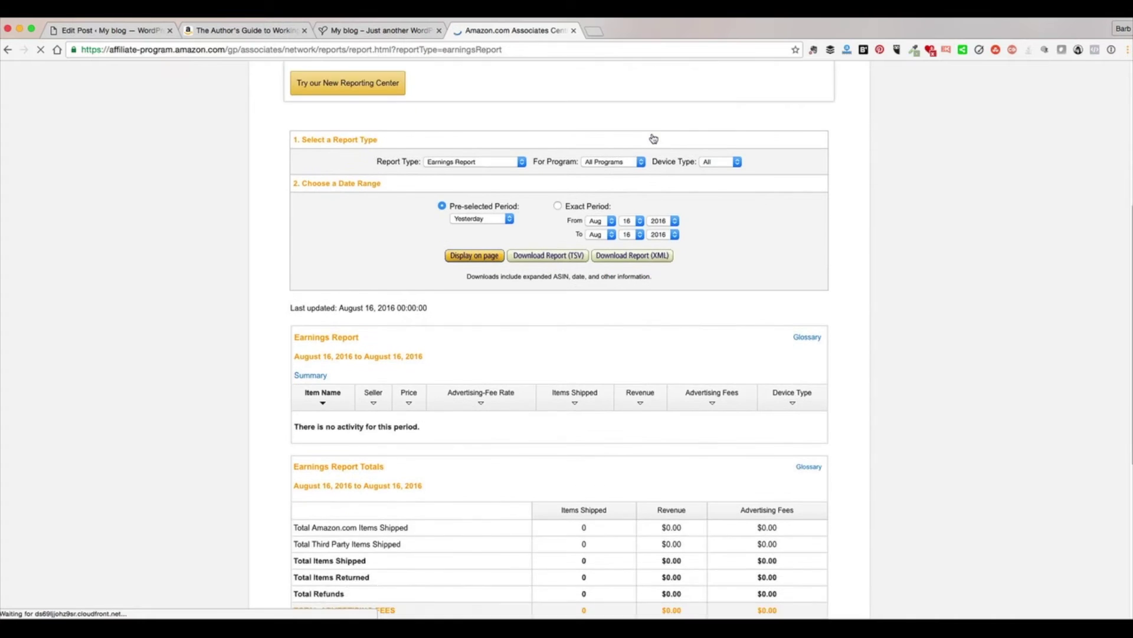
Step: Display the earnings for an exact period starting August 1, 2016, and examine the items and advertising fees
scroll(654, 138, up, 1)
click(558, 262)
click(630, 277)
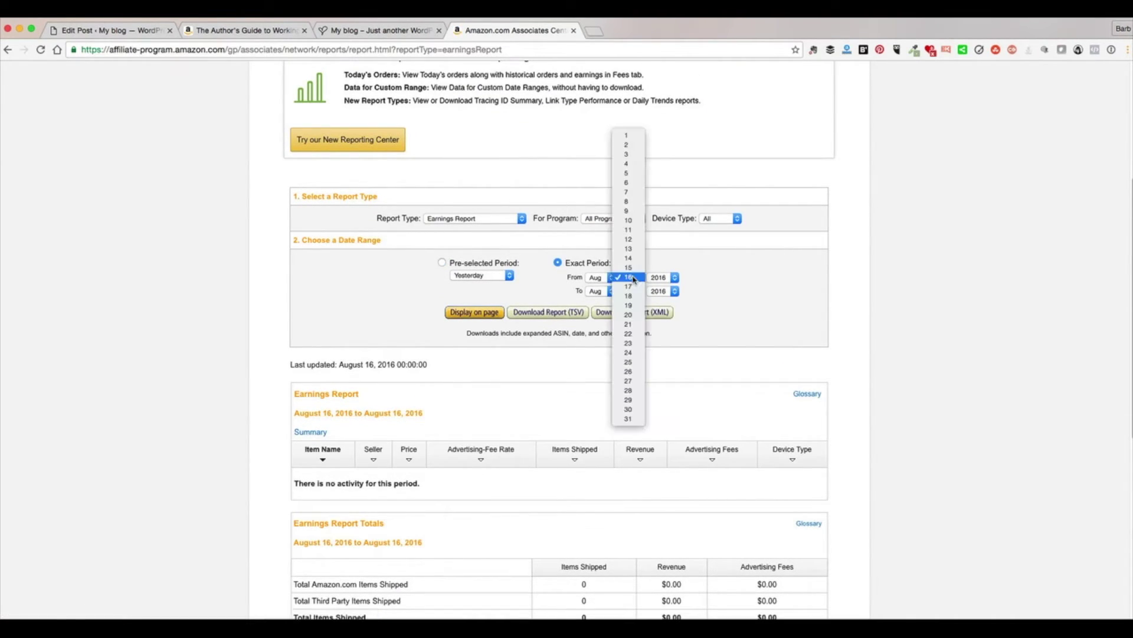
click(631, 141)
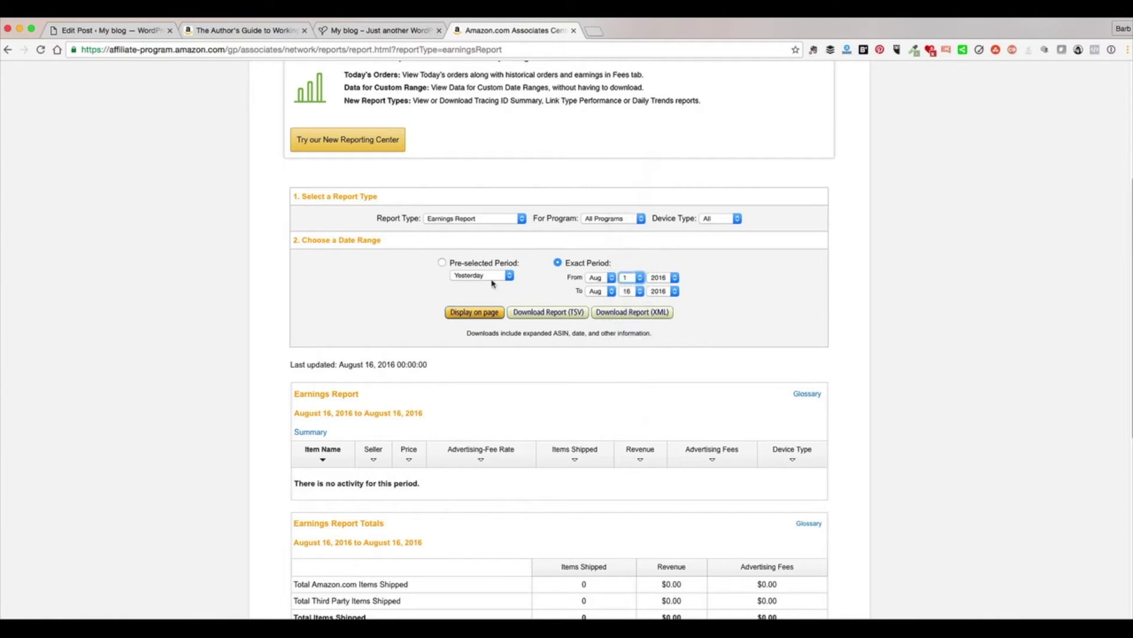
click(475, 314)
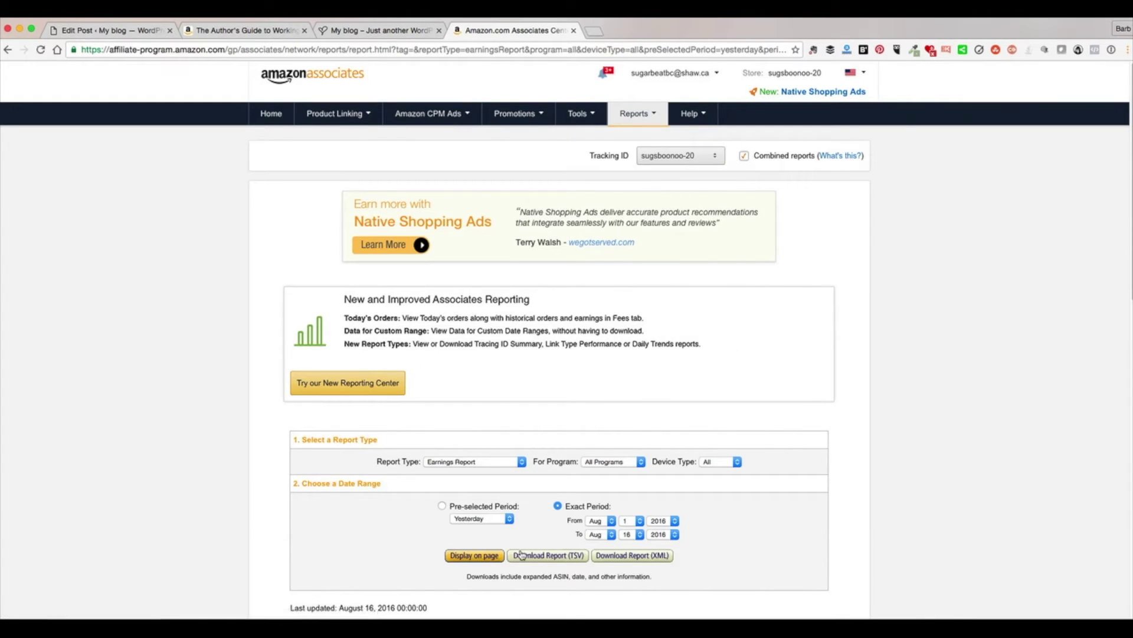
scroll(519, 553, down, 6)
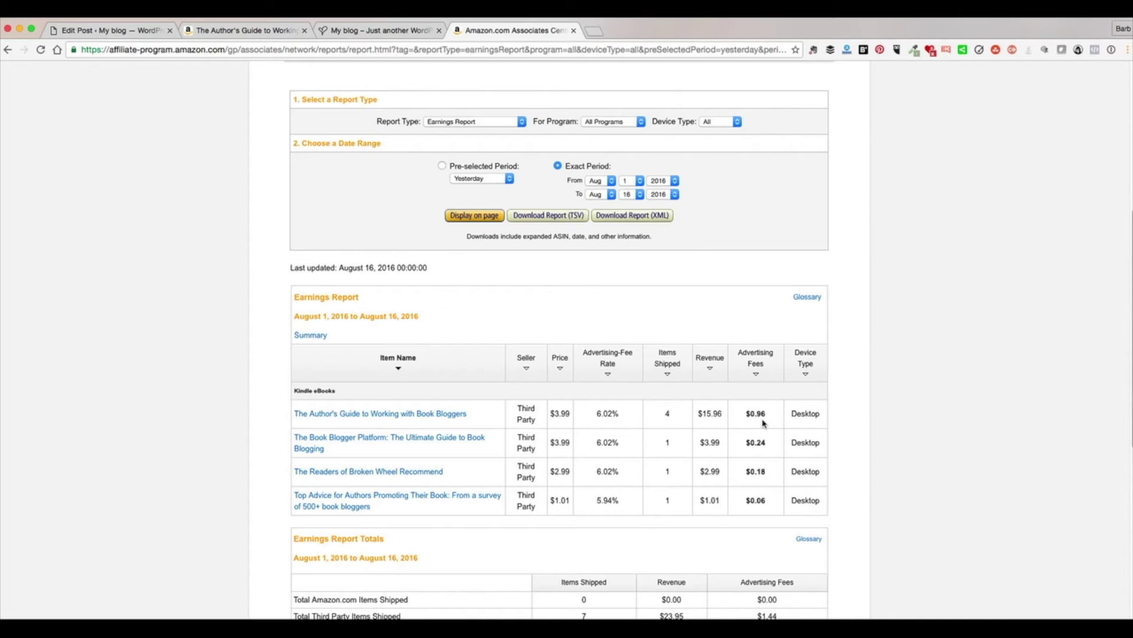
Step: Display the Tracking ID Summary Report for the same period and examine the clicks and orders per tracking ID
click(511, 124)
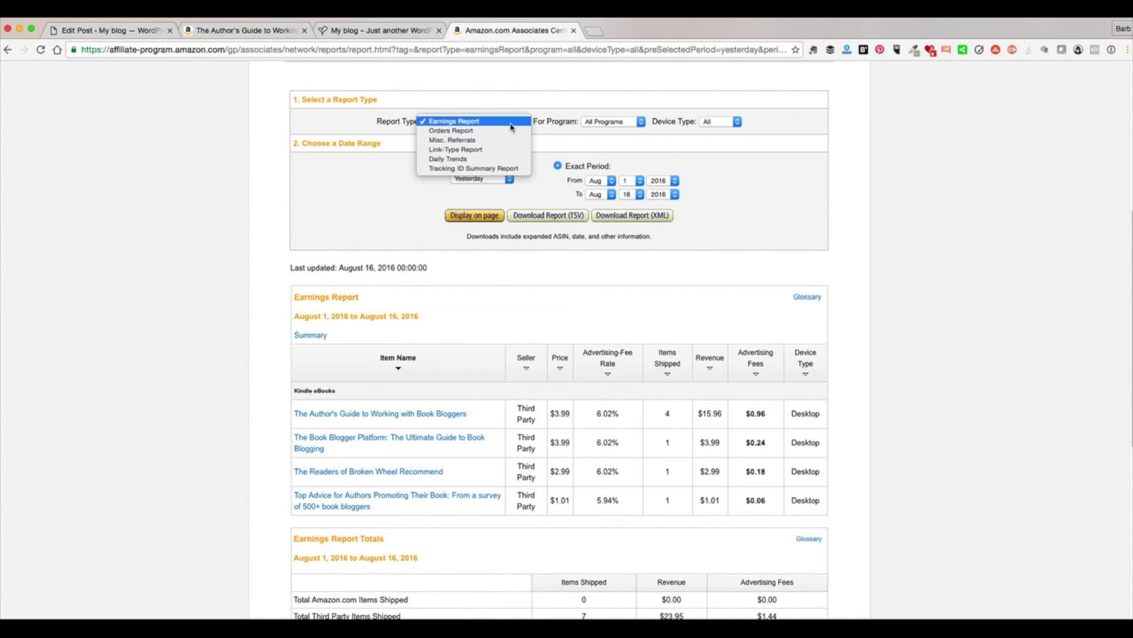
click(507, 168)
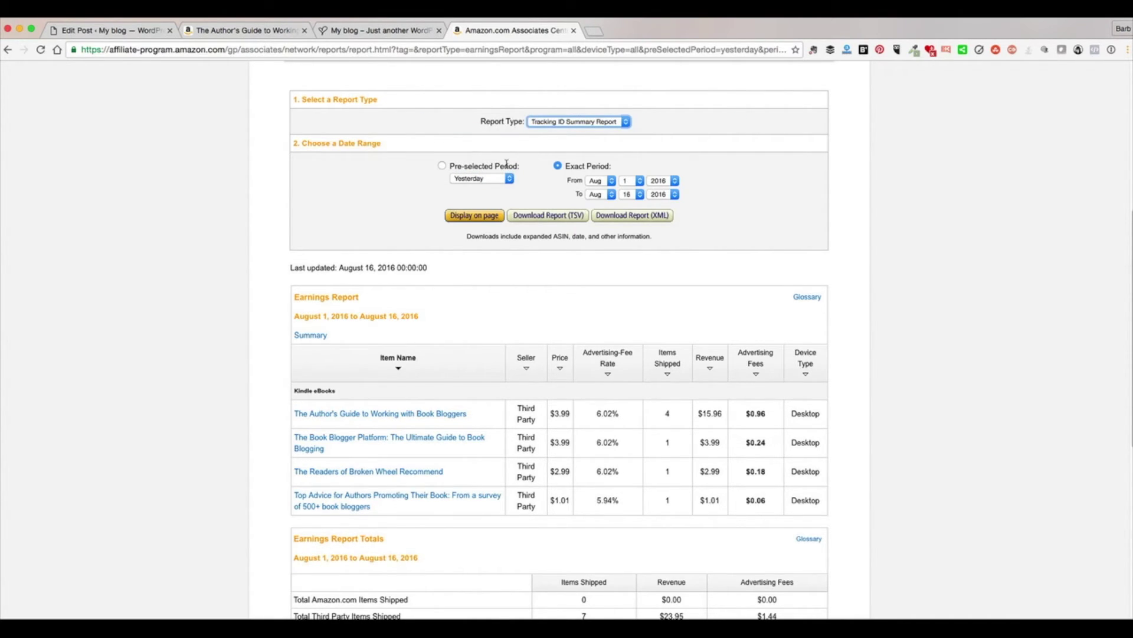
click(466, 217)
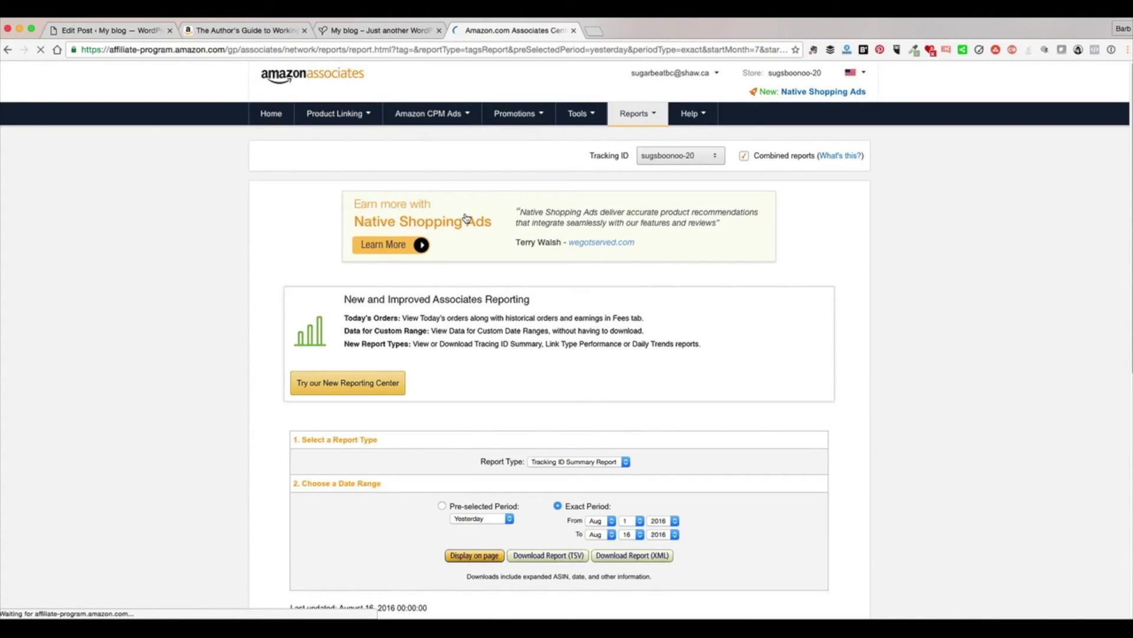
scroll(467, 218, down, 7)
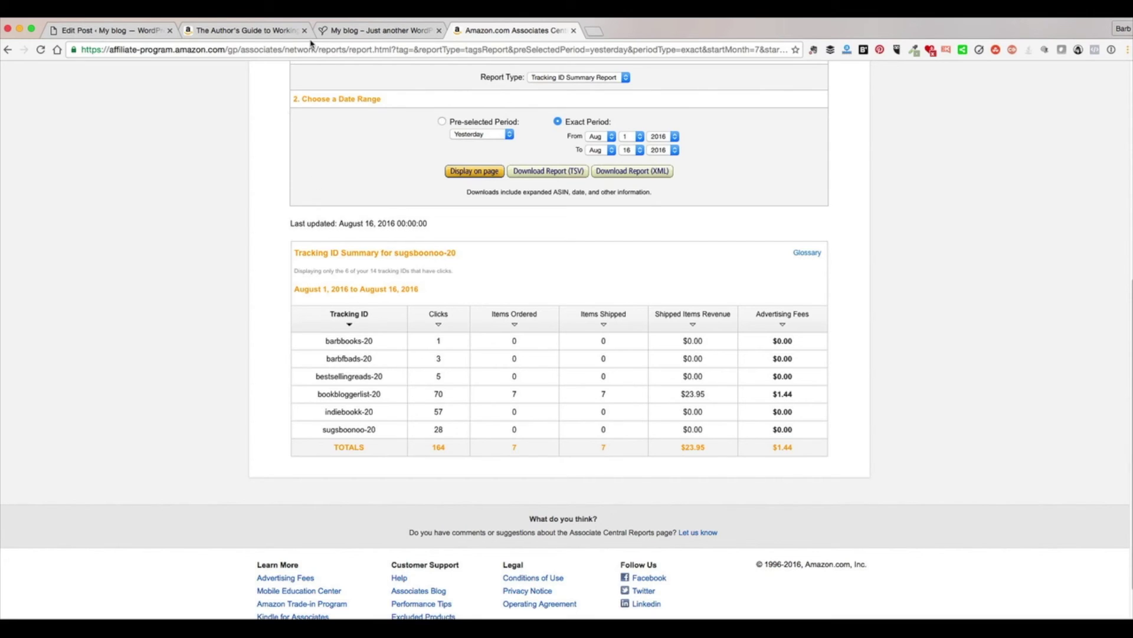
Step: Return to the blog's home page and review the post's linked cover, the sidebar book image and the pasted HTML code
click(361, 30)
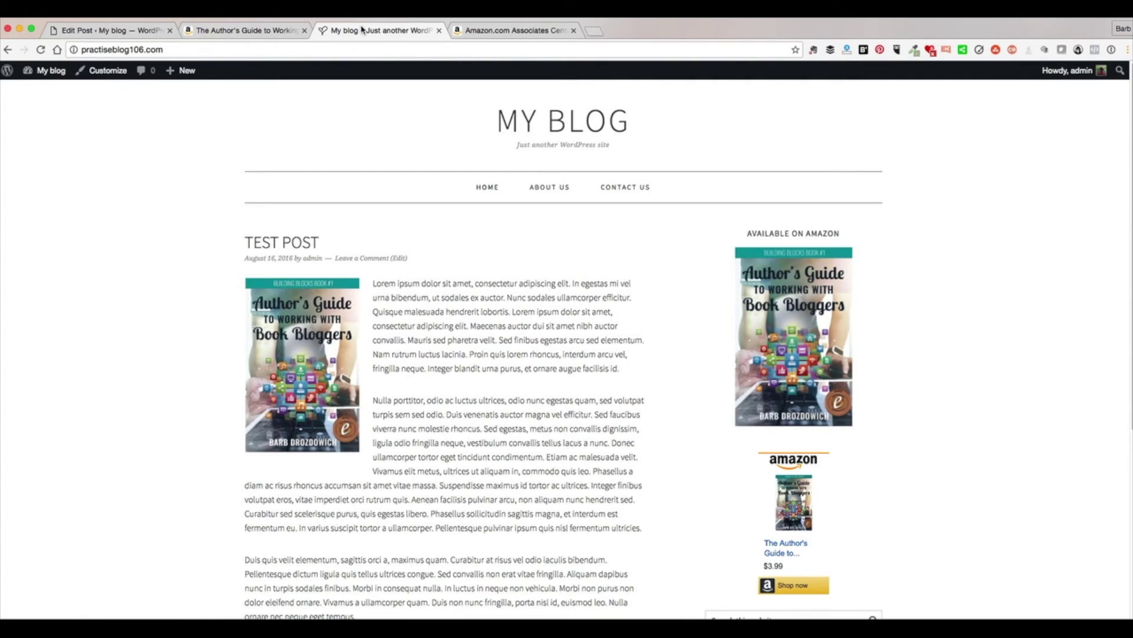
mouse_move(295, 305)
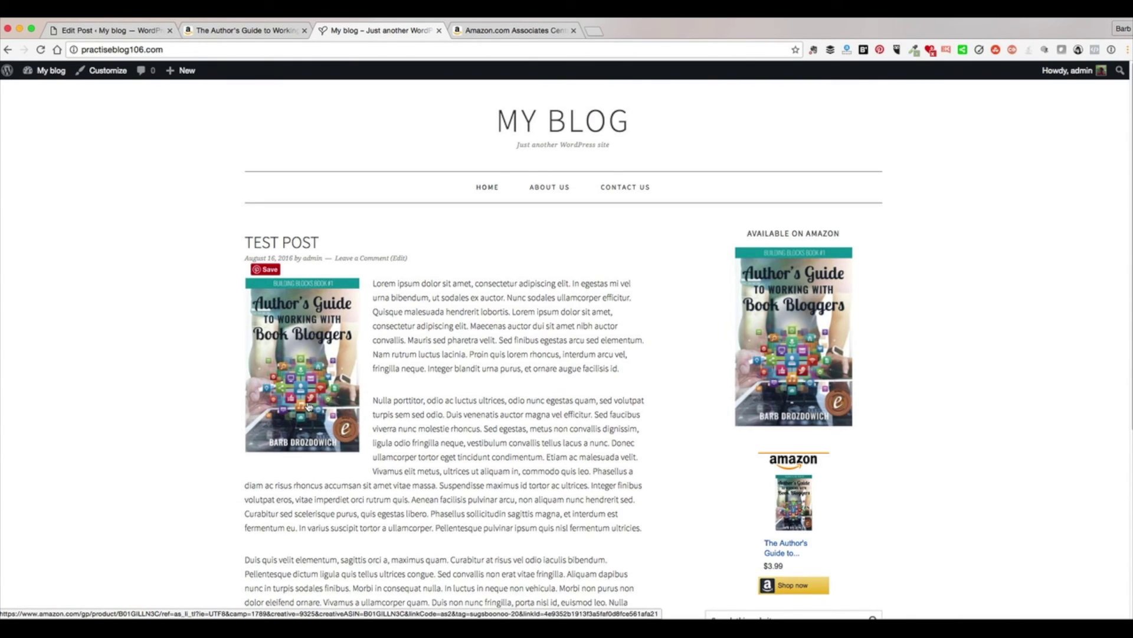
scroll(307, 408, down, 5)
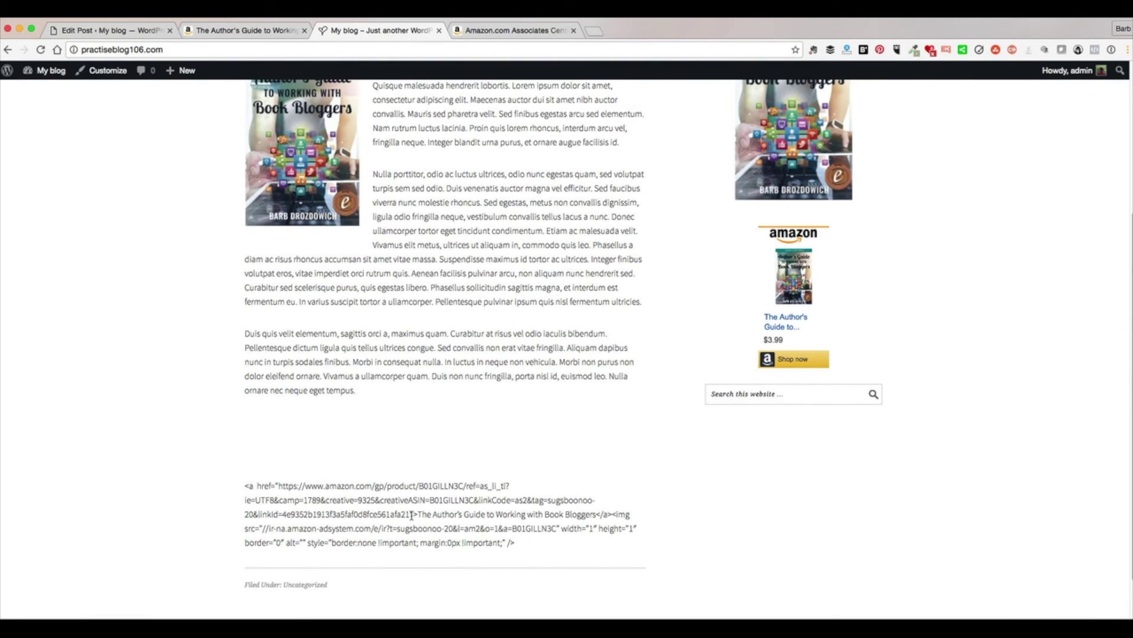
scroll(599, 278, up, 4)
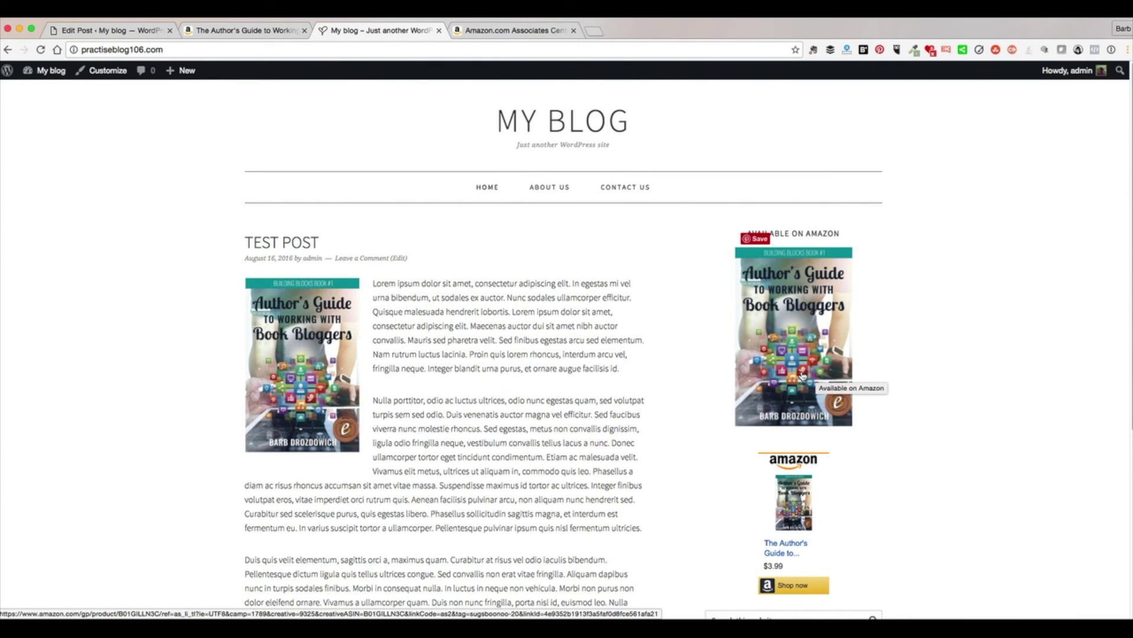
scroll(585, 410, down, 5)
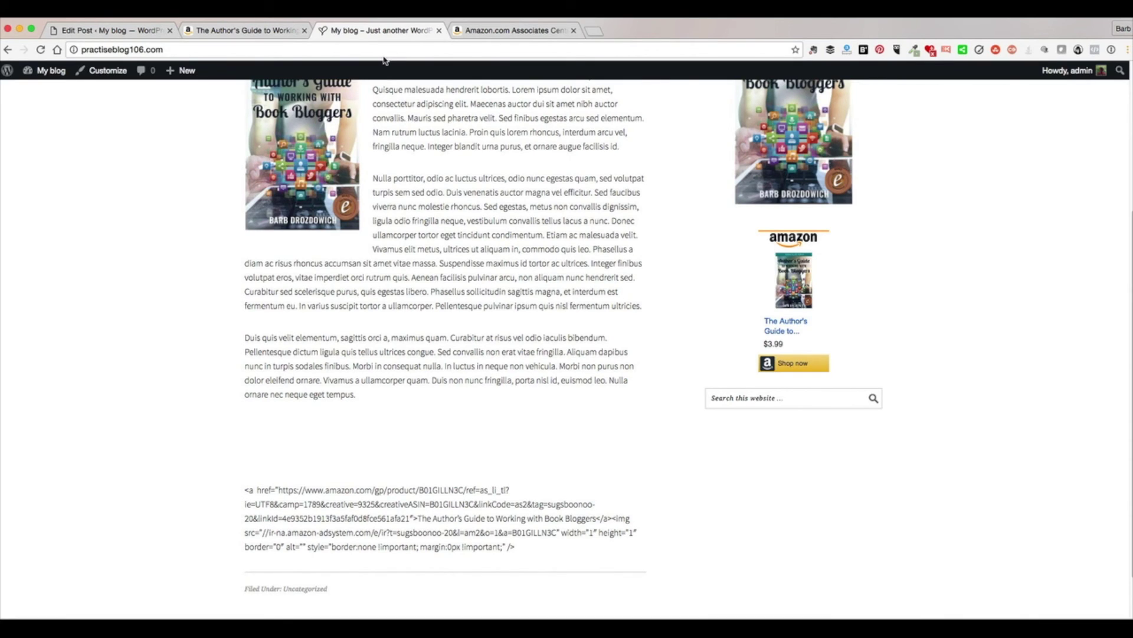
scroll(446, 180, down, 2)
scroll(446, 182, up, 5)
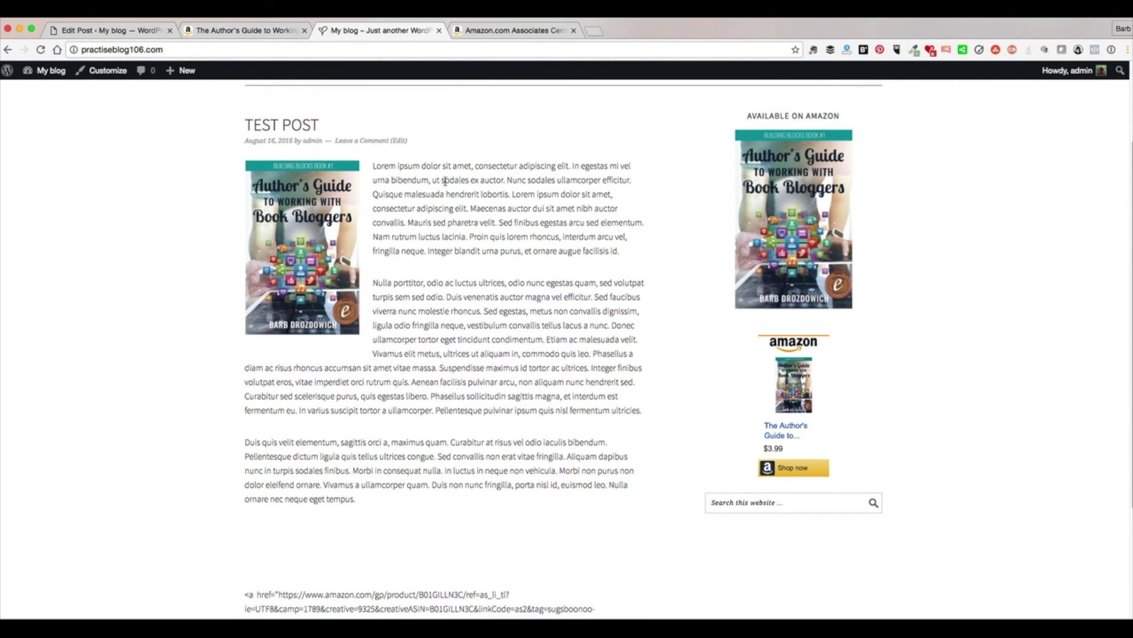